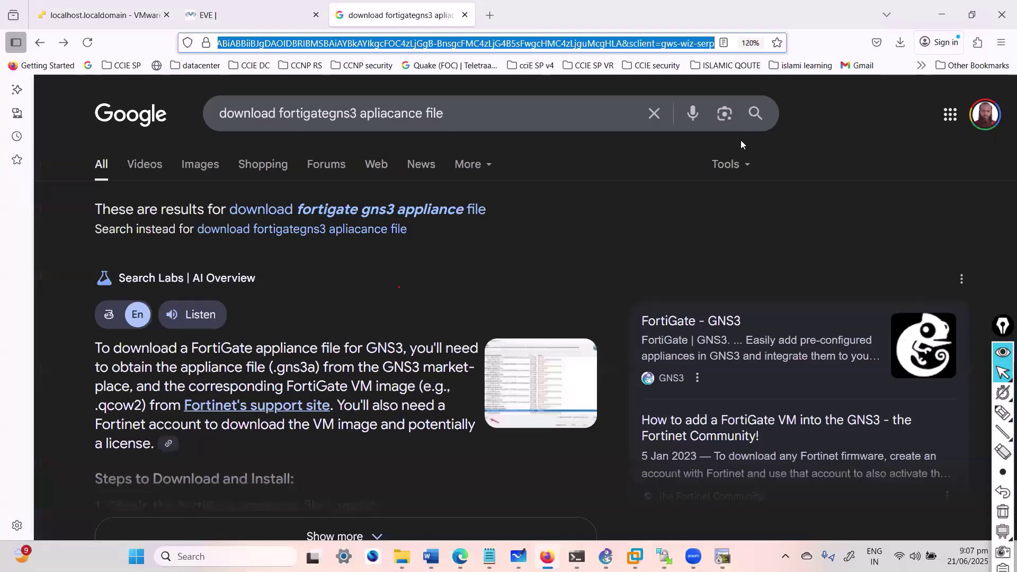
Step: Replace the old Google query with a 'pnet labs' search and bring up the PNETLab result's link menu
click(400, 118)
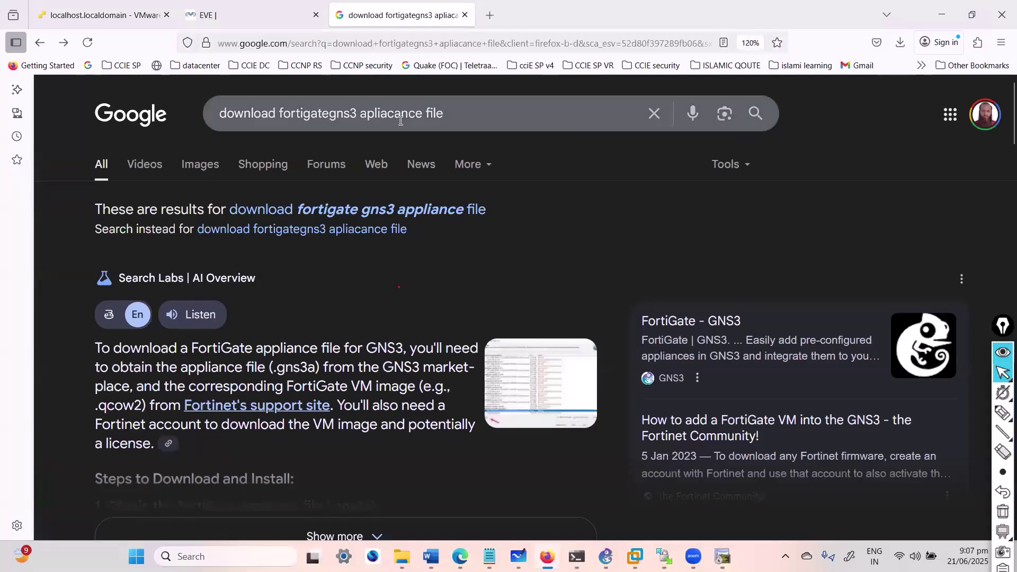
triple_click(400, 118)
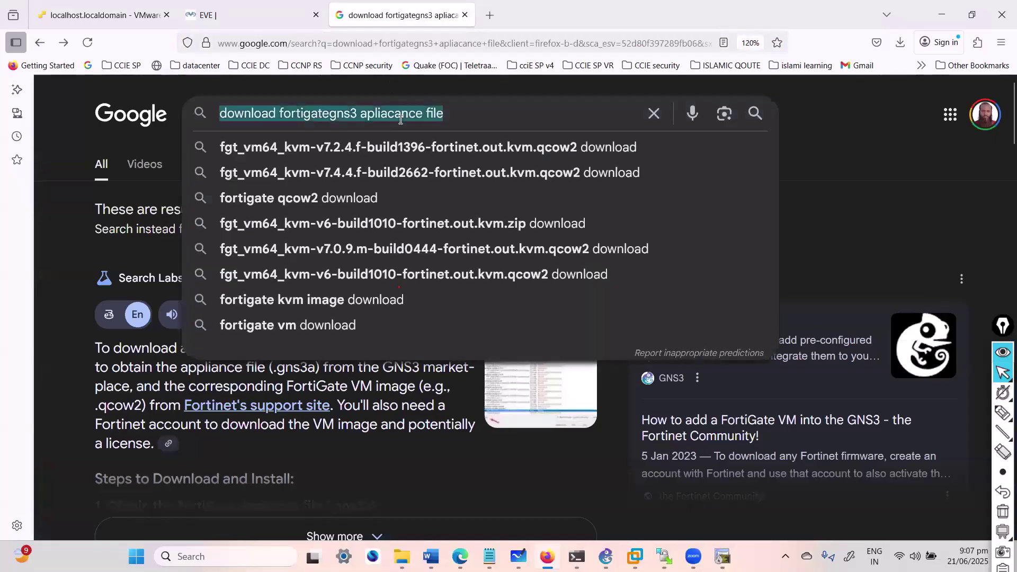
text(pnet)
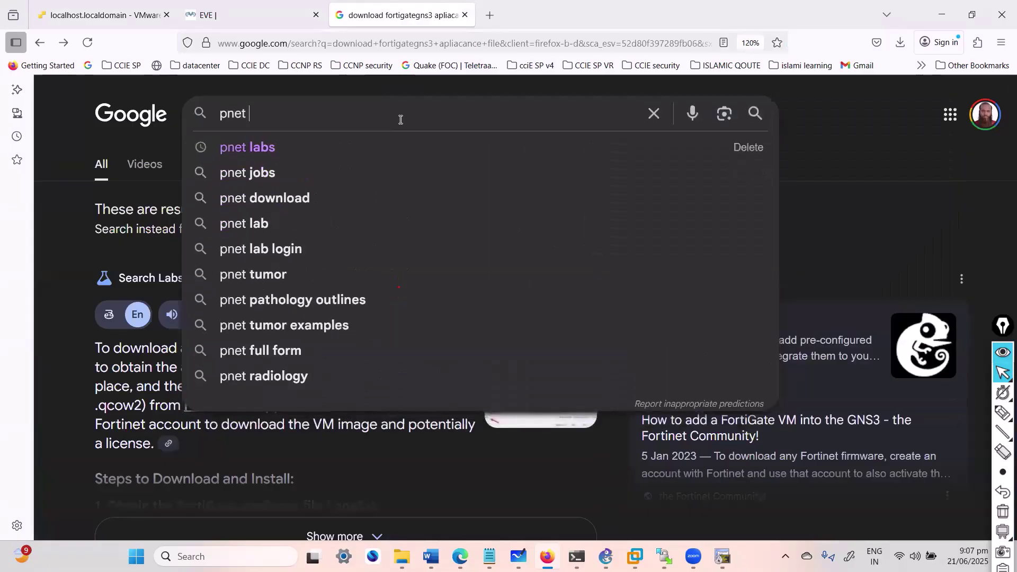
key(Down)
key(Return)
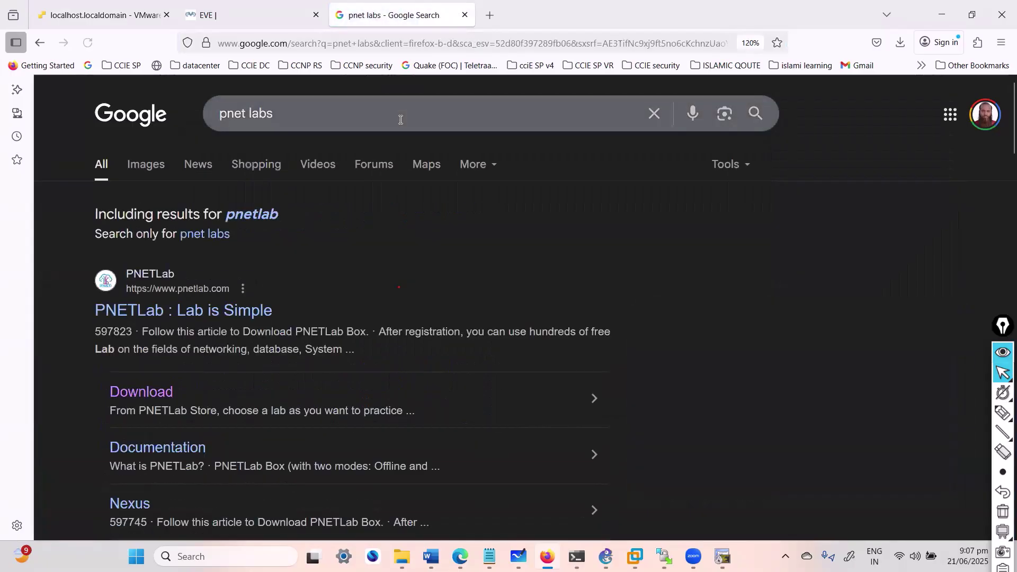
right_click(214, 312)
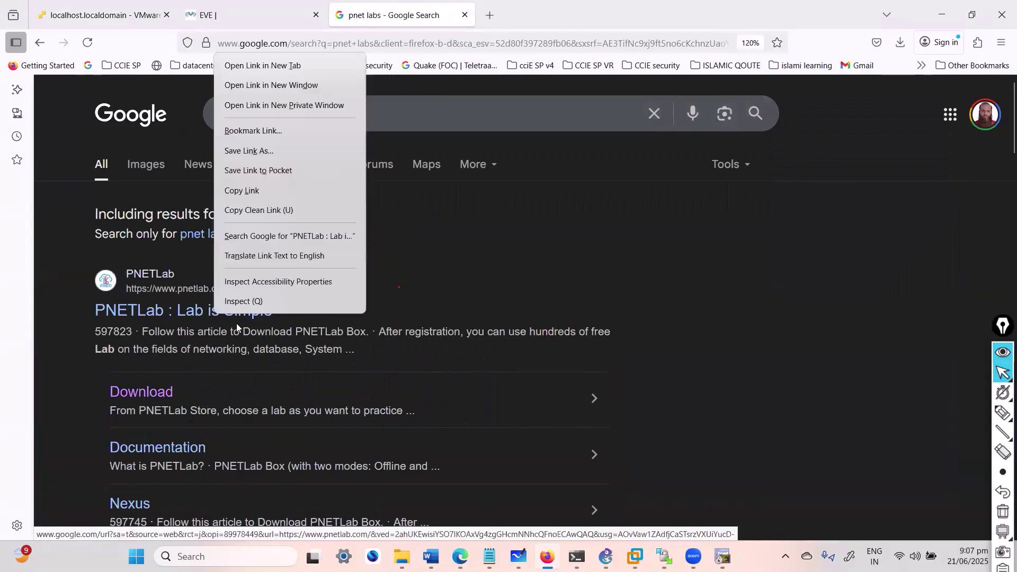
Step: Open pnetlab.com's Download page and scroll through the PNET 4.2.10 links and Note section
click(263, 65)
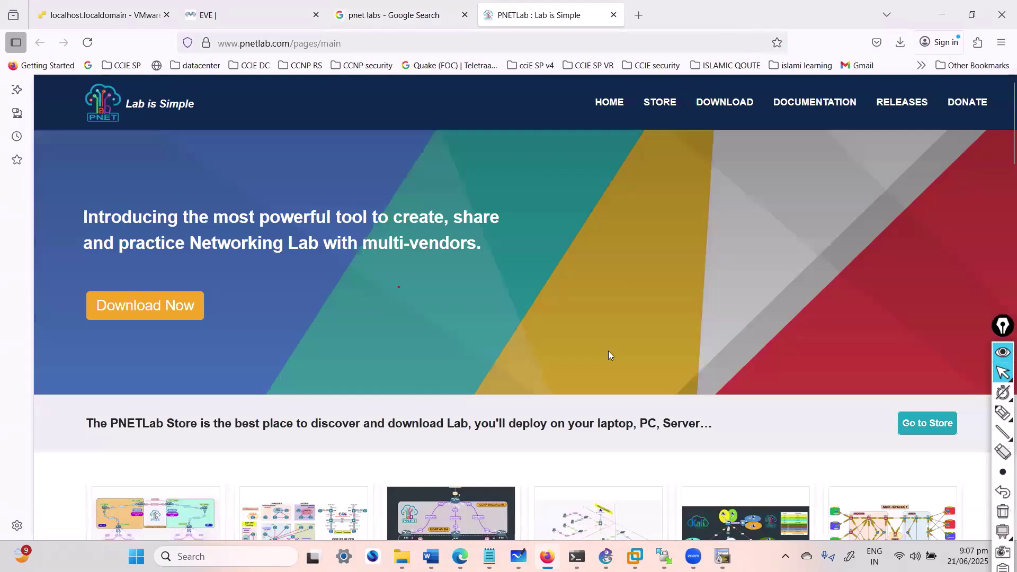
click(724, 102)
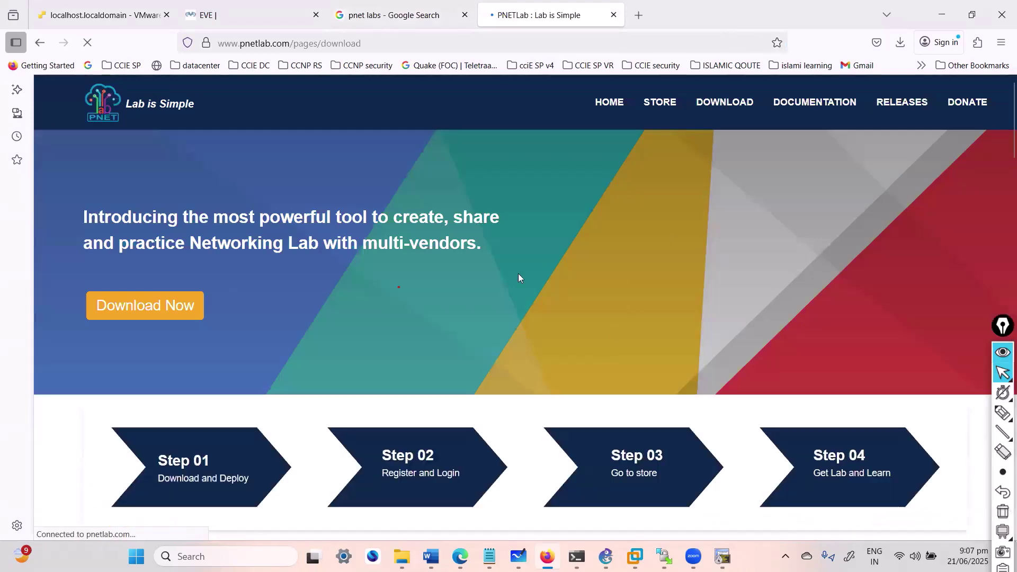
scroll(511, 276, down, 8)
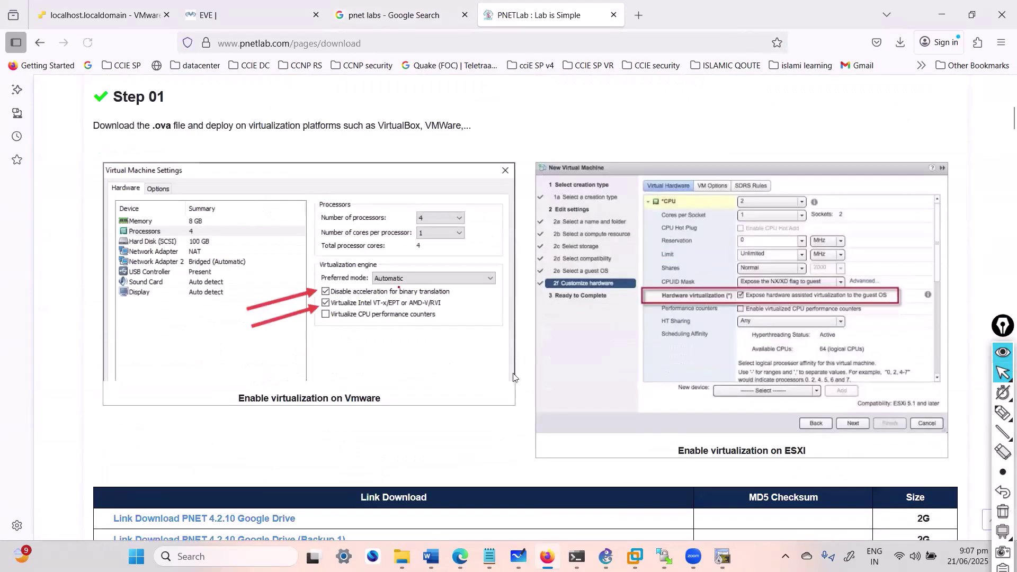
scroll(476, 377, down, 8)
scroll(320, 308, up, 4)
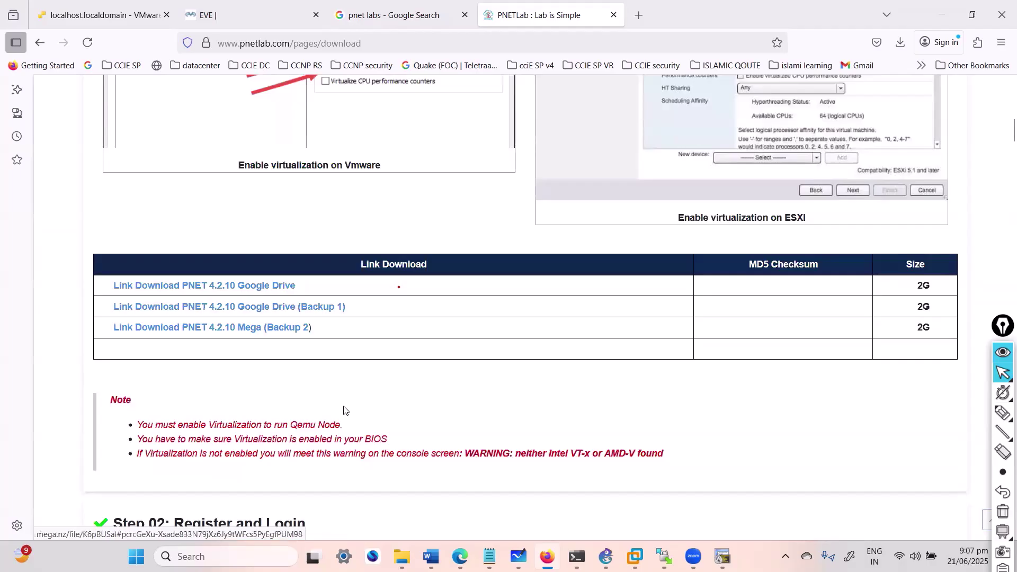
scroll(343, 392, down, 4)
scroll(371, 374, up, 4)
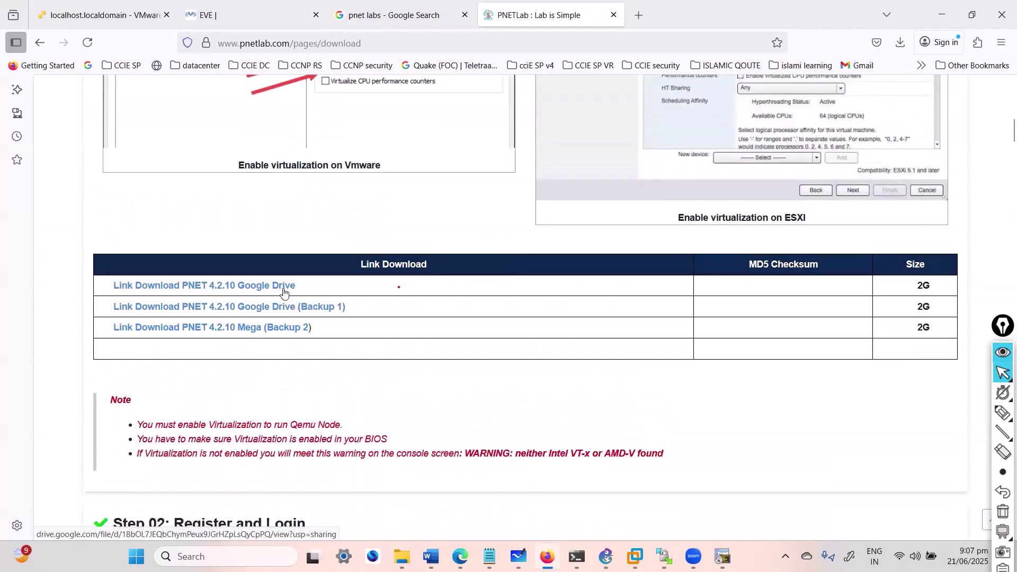
scroll(355, 391, down, 4)
scroll(366, 384, down, 8)
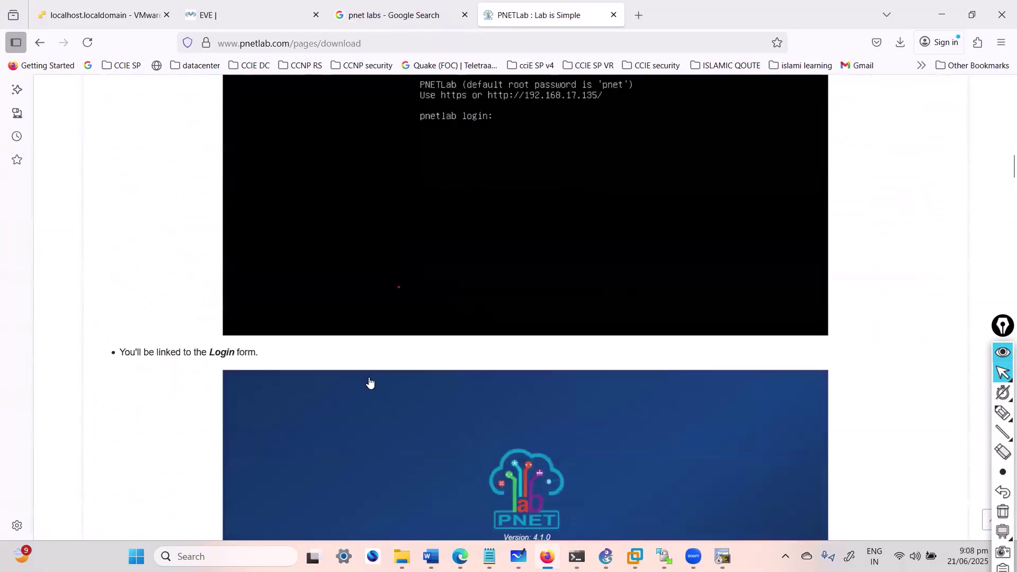
scroll(384, 367, up, 4)
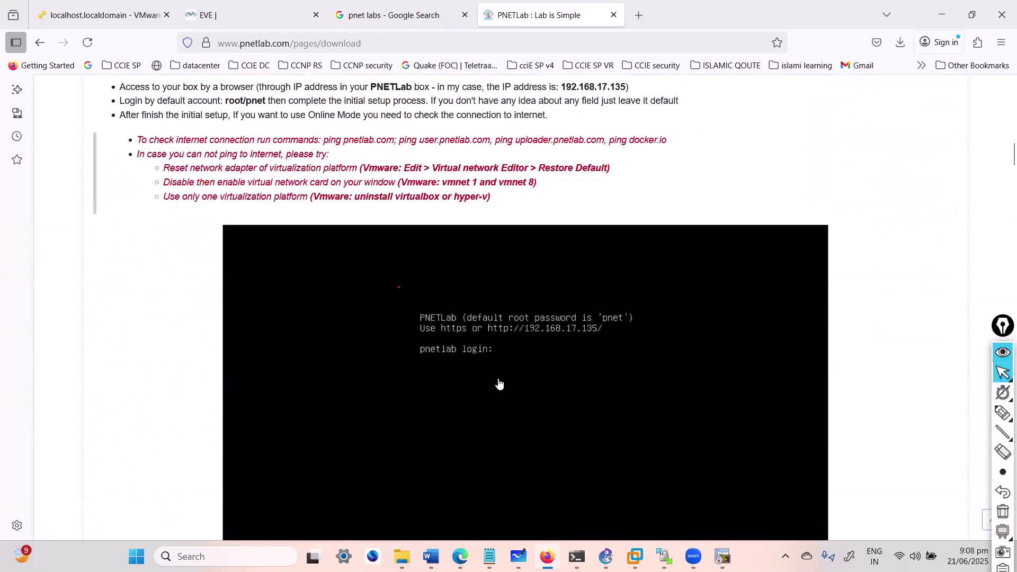
scroll(497, 382, up, 5)
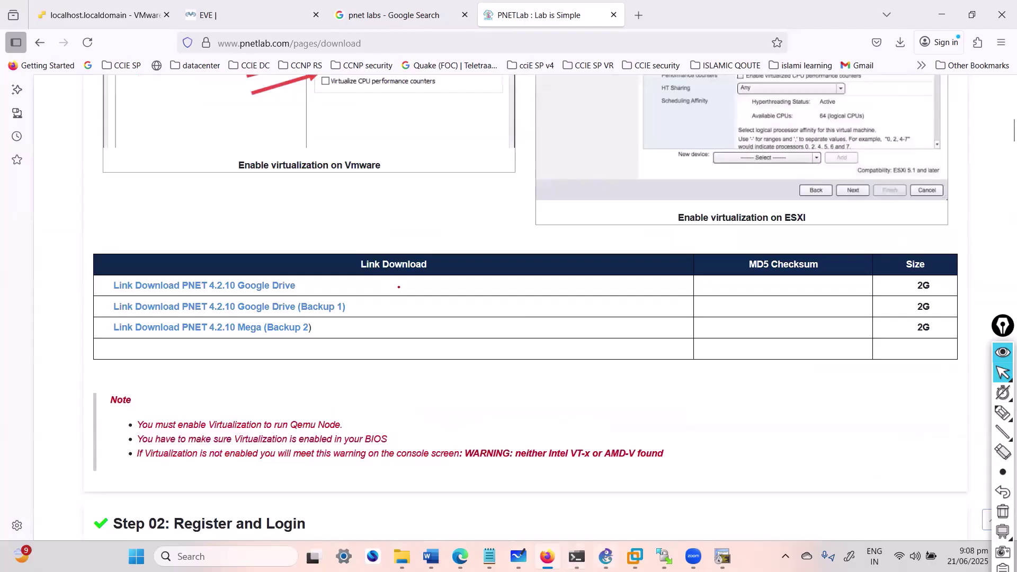
Step: Switch to the ESXi tab and start opening a virtual machine file in VMware Workstation
click(547, 556)
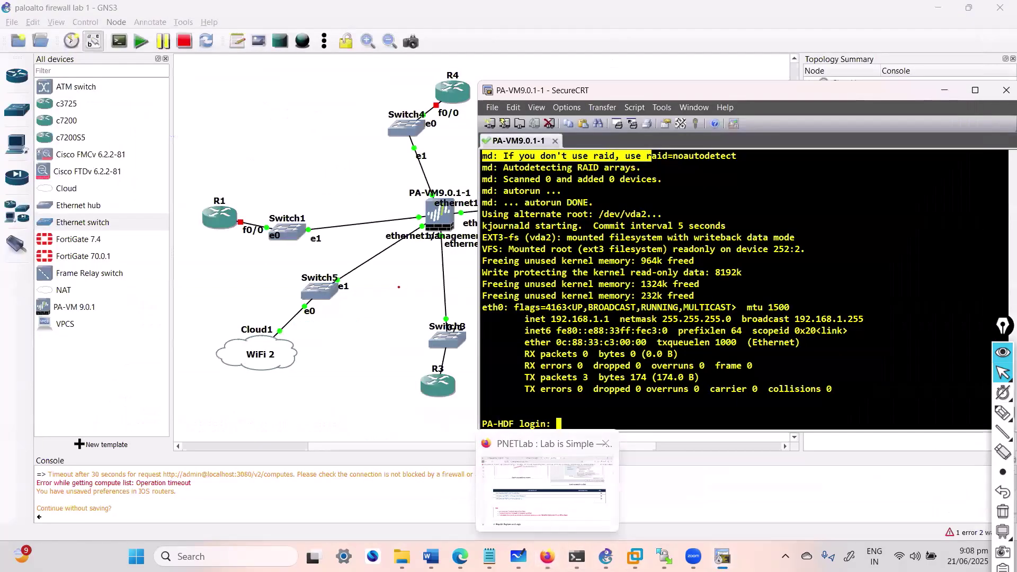
click(546, 556)
click(100, 14)
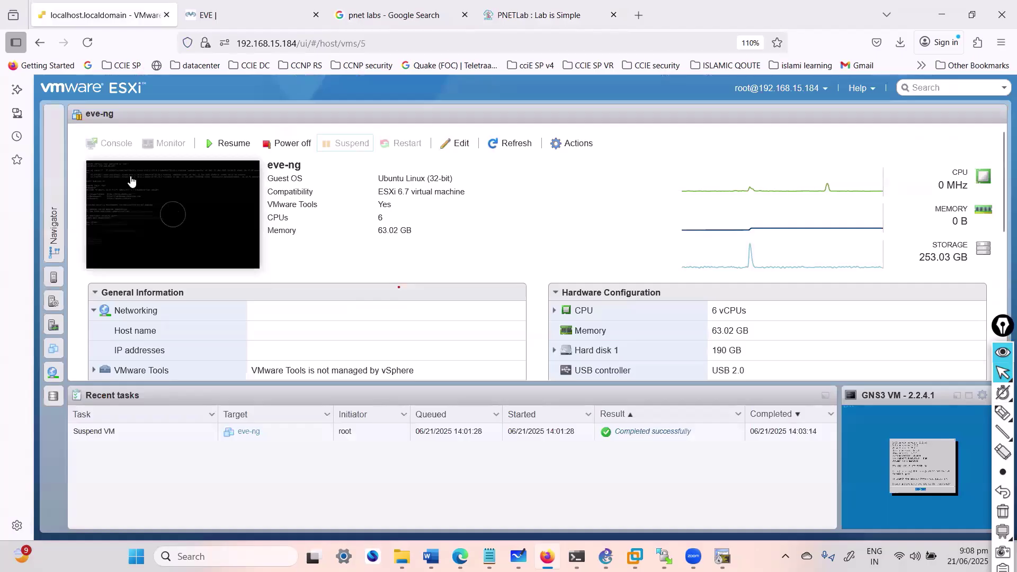
click(634, 557)
click(18, 81)
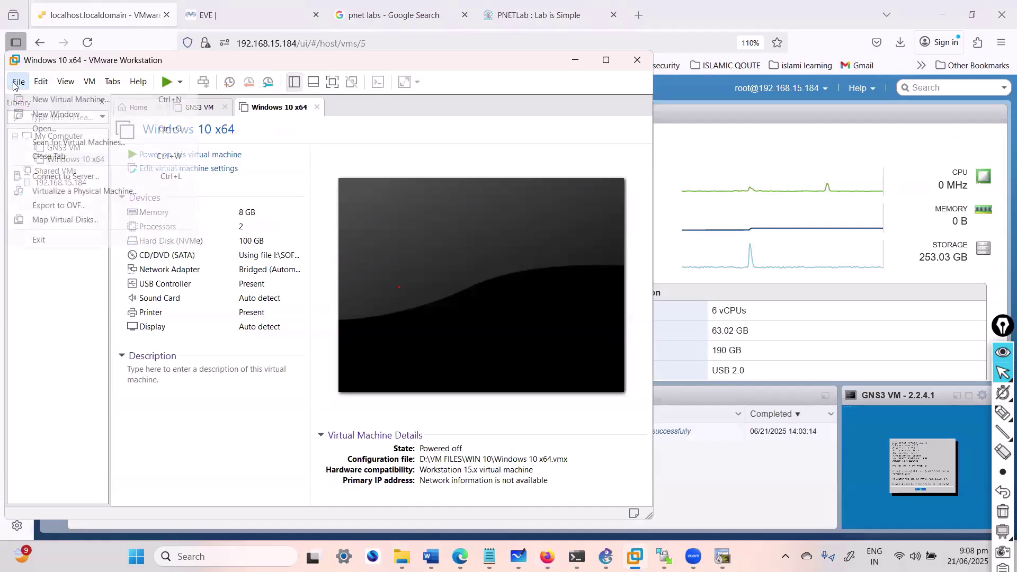
click(47, 132)
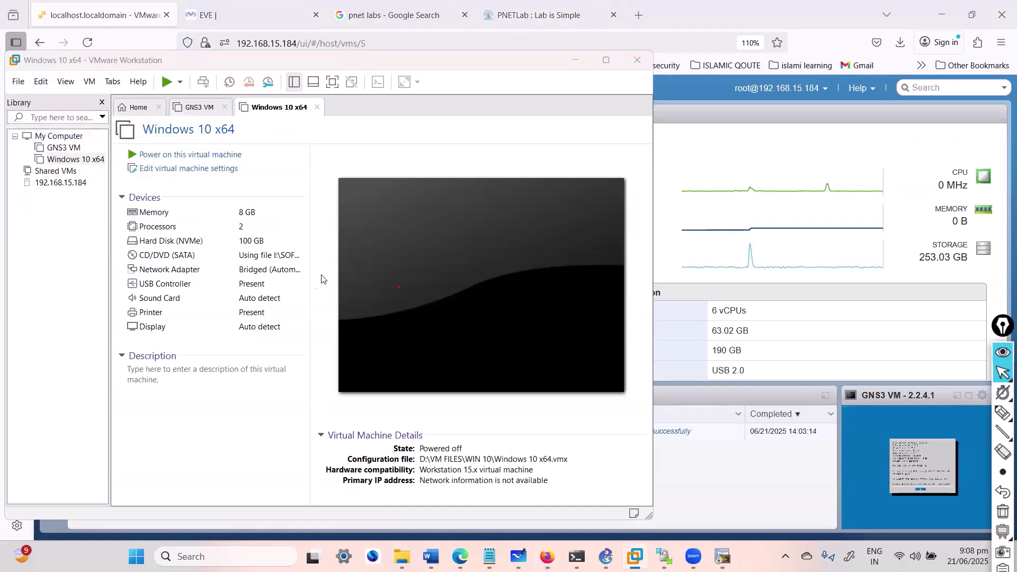
Step: Browse to D:\SOFTWARES and select PNET_4.2.10, then cancel and minimise Workstation
scroll(62, 307, down, 5)
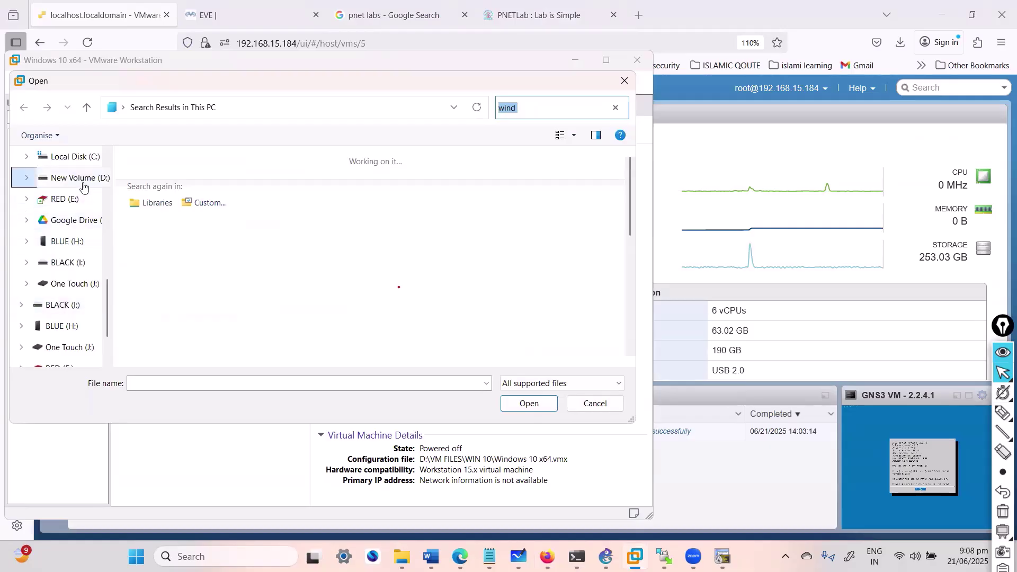
click(53, 179)
click(209, 200)
scroll(209, 202, down, 5)
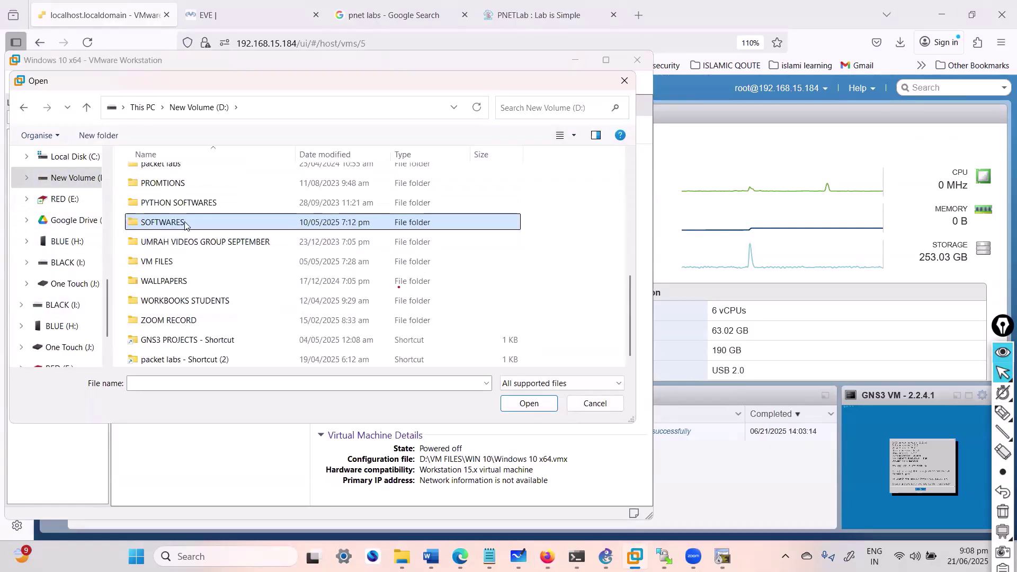
double_click(185, 221)
click(173, 236)
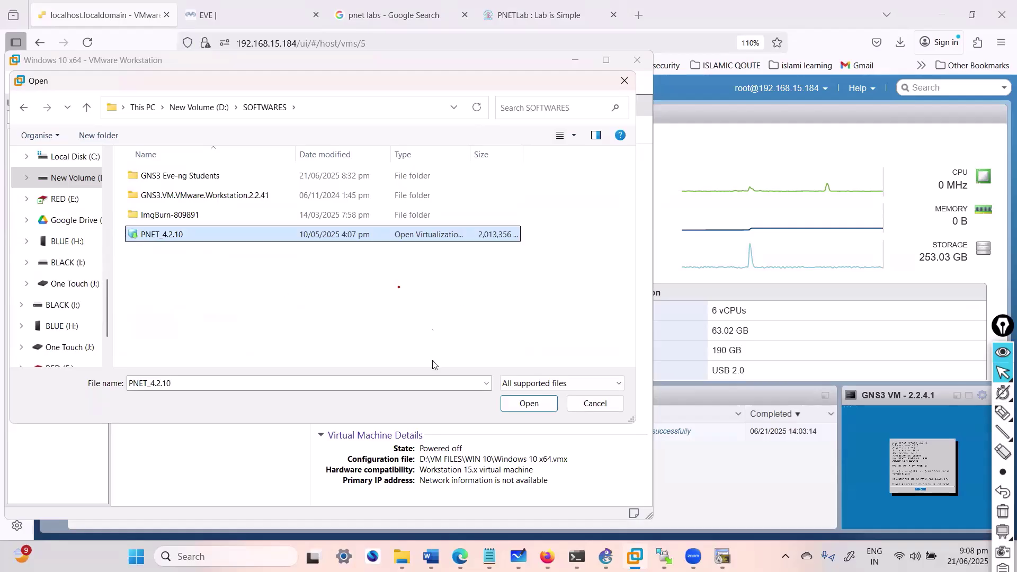
click(587, 405)
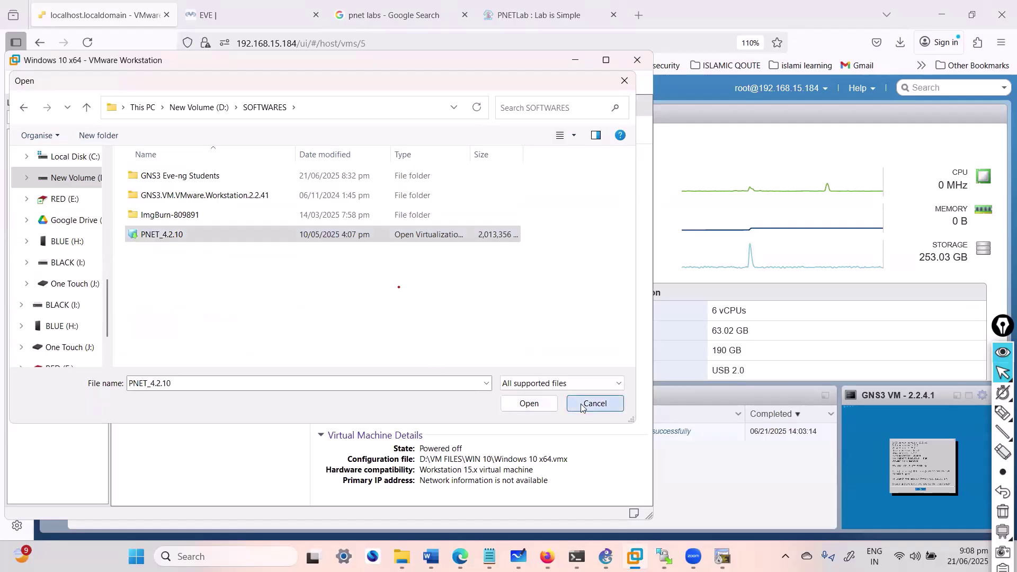
click(574, 60)
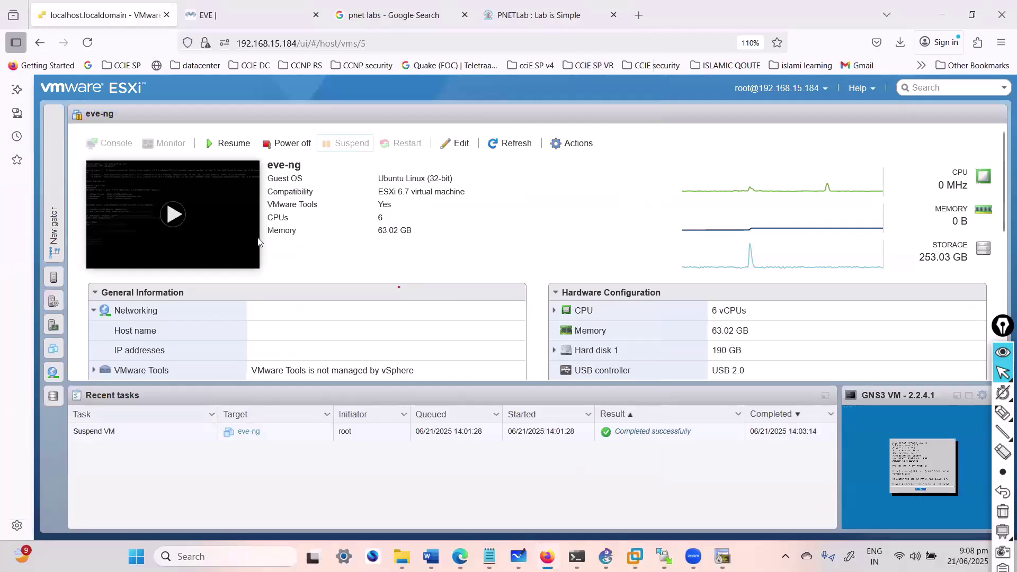
Step: Select the PNET VM in the ESXi Navigator, power it on, and open its console
click(48, 184)
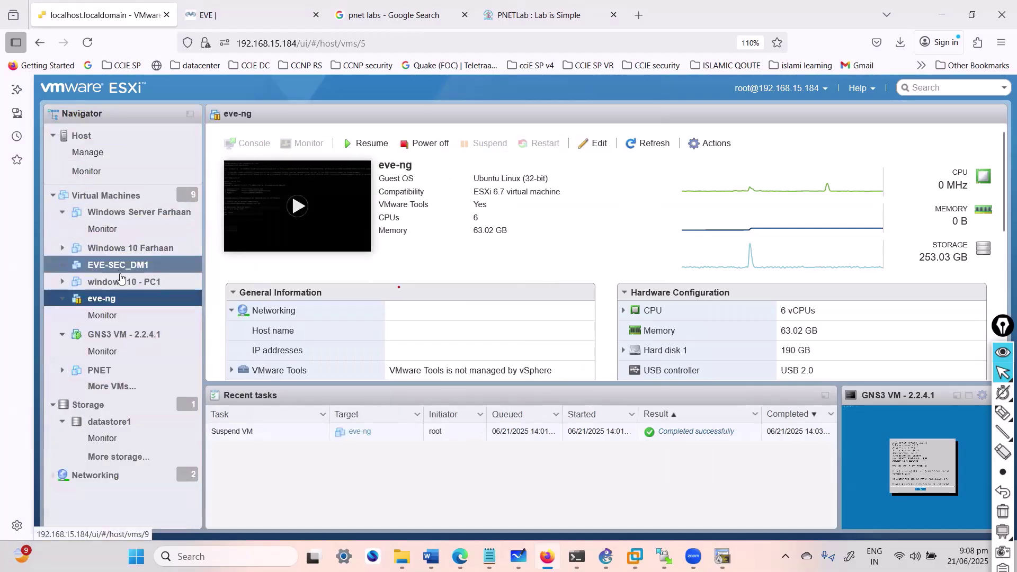
click(109, 369)
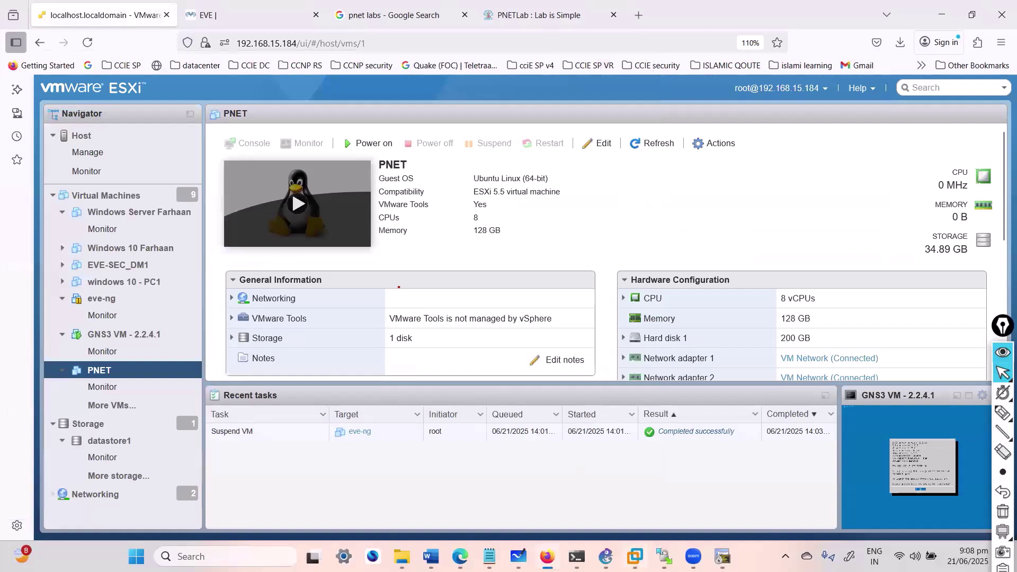
click(635, 556)
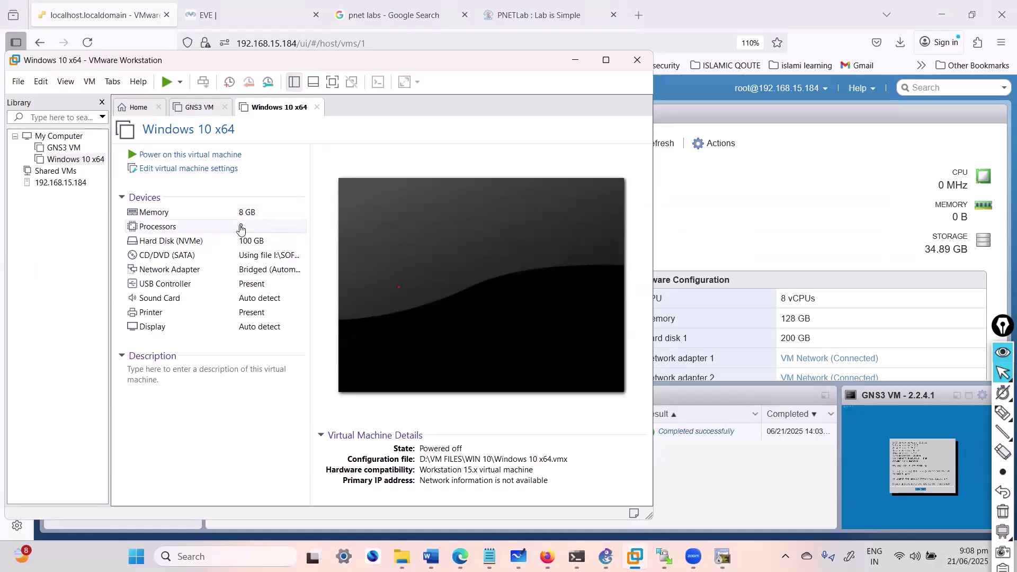
click(575, 60)
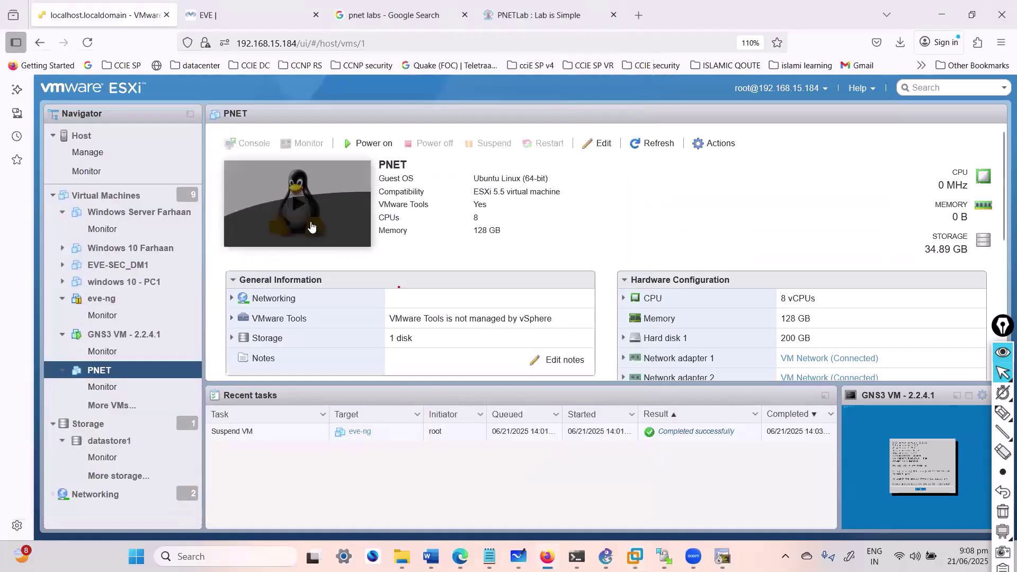
click(311, 229)
click(296, 233)
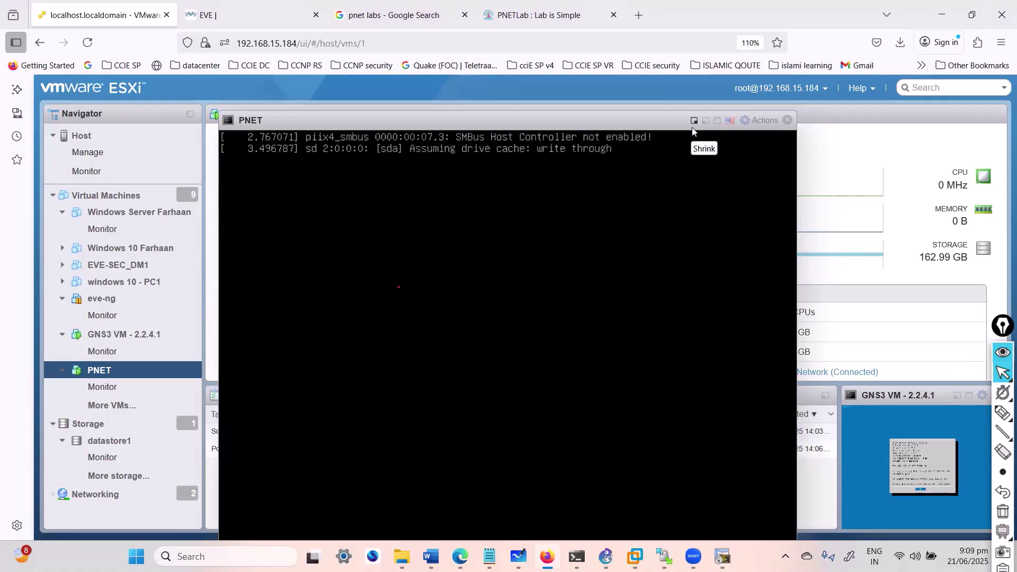
Step: Return to the PNETLab download page showing the Step 01 setup guide
click(394, 16)
click(241, 13)
click(381, 17)
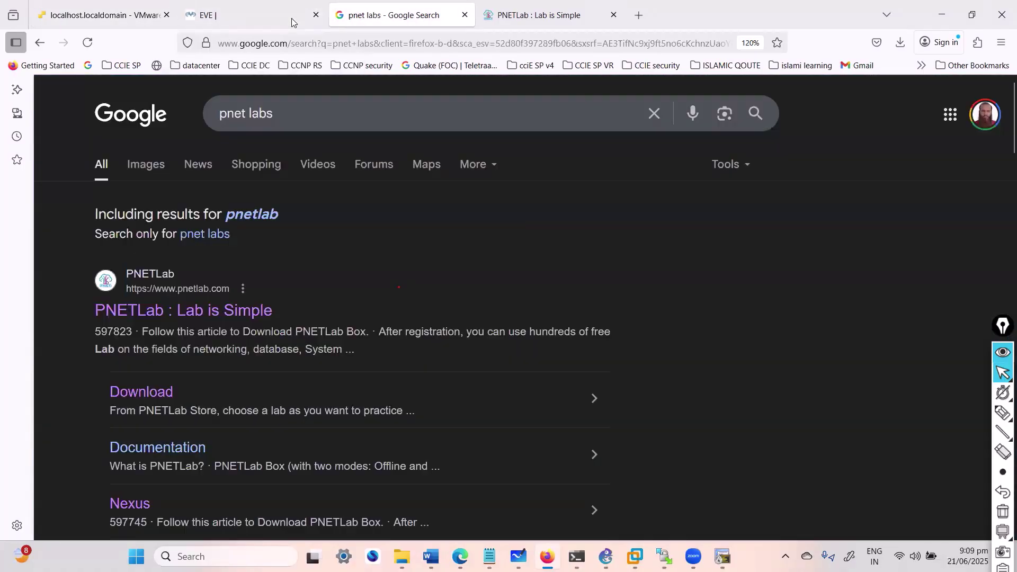
click(514, 24)
scroll(461, 332, up, 10)
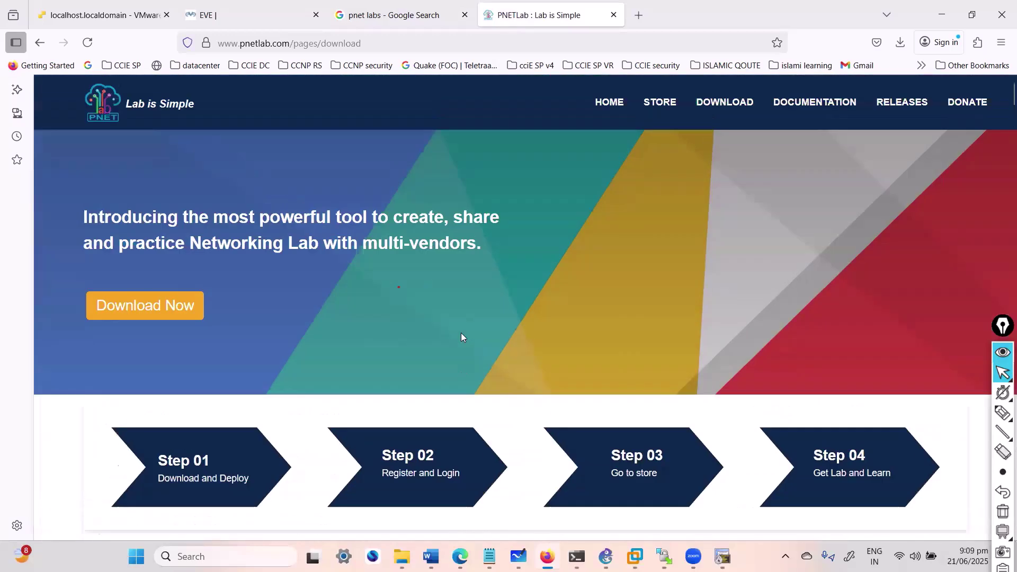
scroll(461, 345, down, 8)
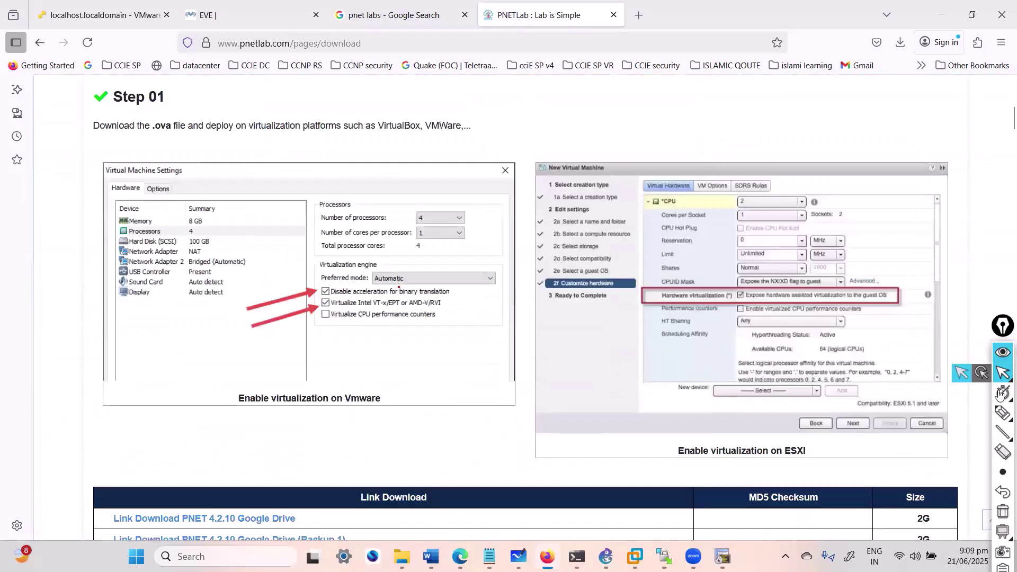
Step: Circle the CPU and virtualization settings in the Step 01 screenshots with the pen, then scroll to Step 02
click(1001, 415)
mouse_move(755, 182)
mouse_down()
mouse_move(753, 225)
mouse_move(748, 174)
mouse_up()
drag(674, 116, 685, 197)
drag(667, 97, 690, 118)
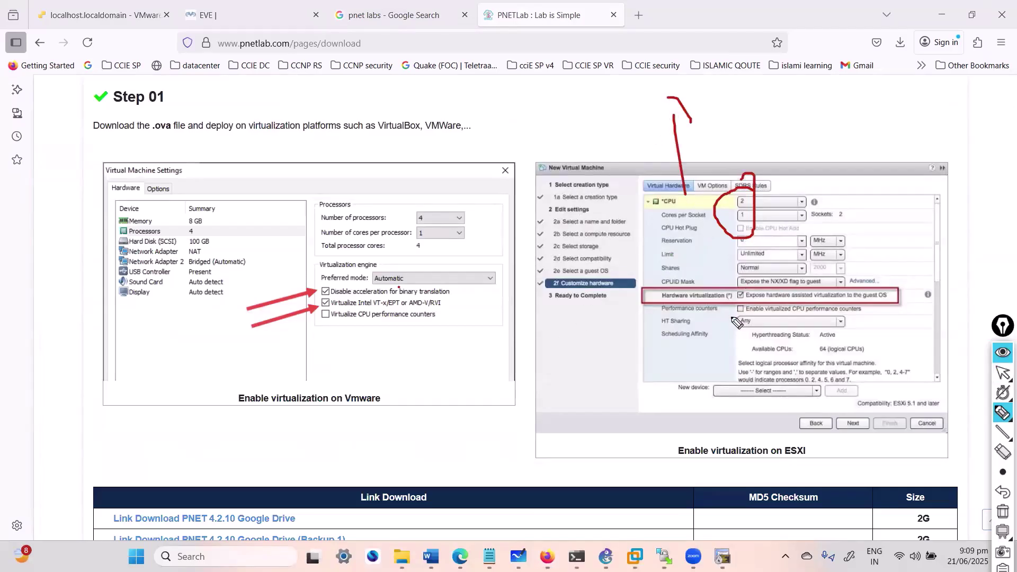
mouse_move(206, 182)
mouse_down()
mouse_move(105, 252)
mouse_move(274, 223)
mouse_move(157, 183)
mouse_up()
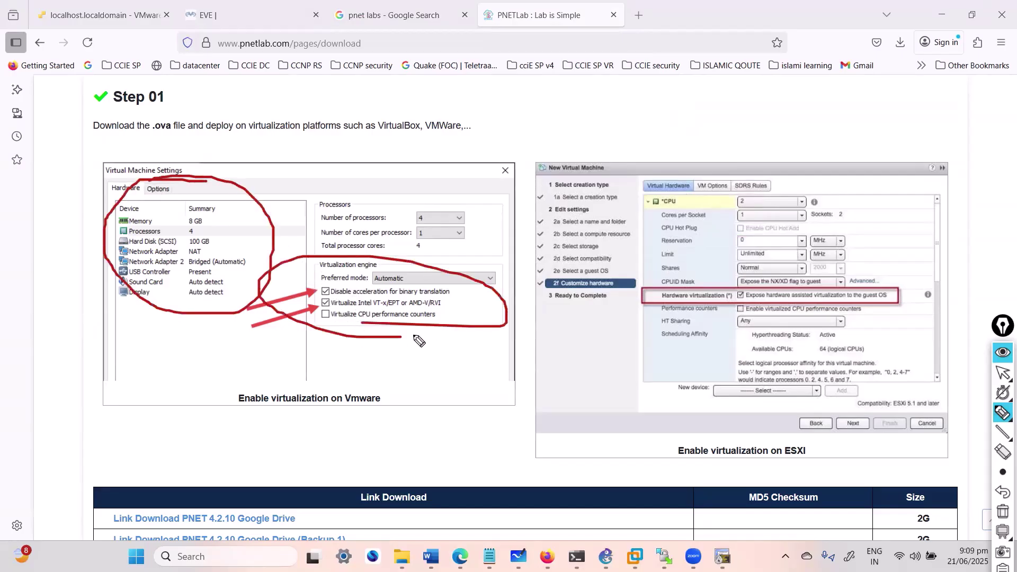
key(Escape)
scroll(455, 411, down, 8)
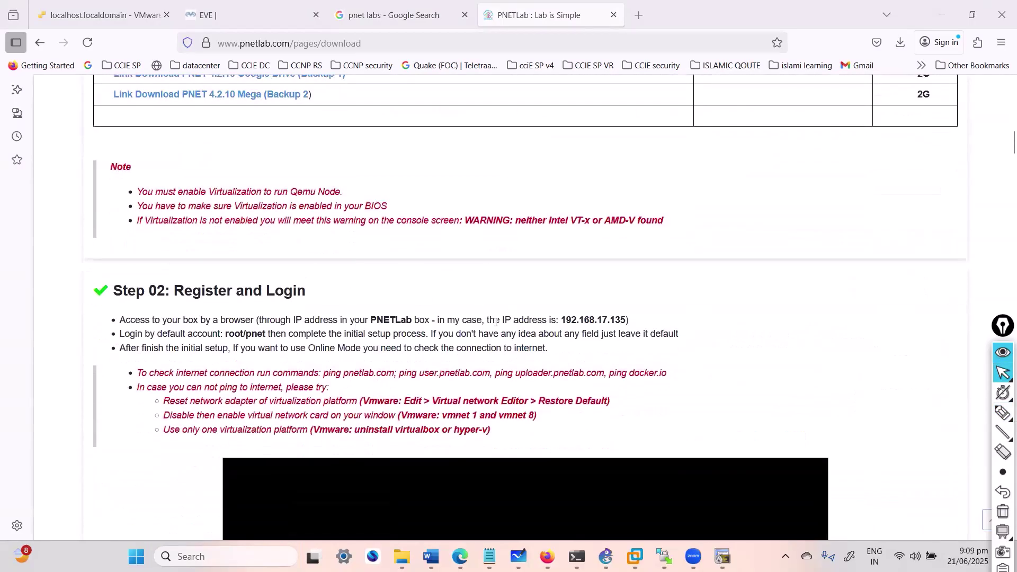
Step: Highlight the IP address bullet and the default root/pnet login in Step 02
drag(364, 320, 587, 330)
click(471, 329)
drag(218, 330, 276, 333)
ctrl+scroll(275, 344, up, 4)
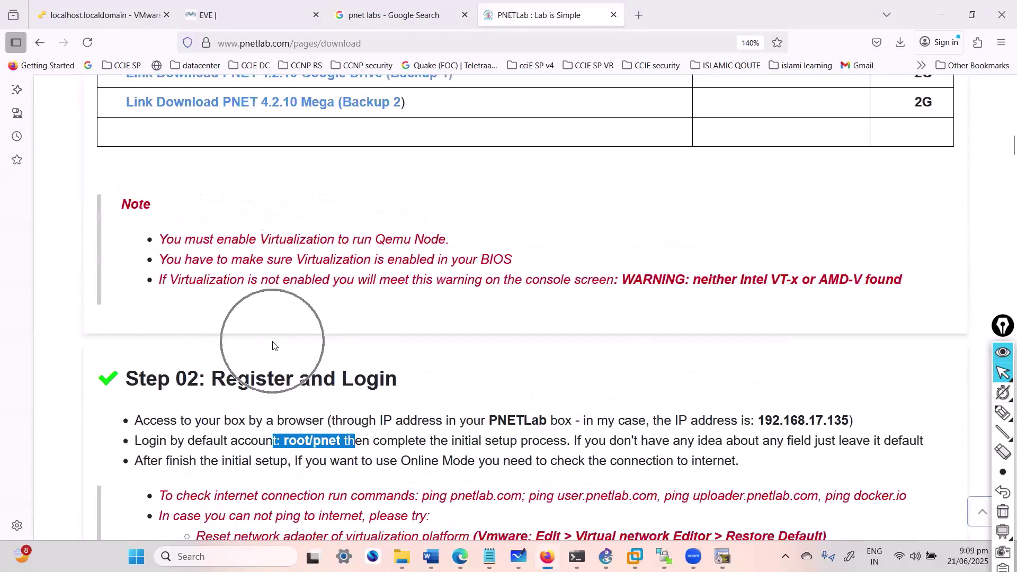
scroll(274, 346, down, 5)
scroll(336, 183, up, 5)
click(819, 420)
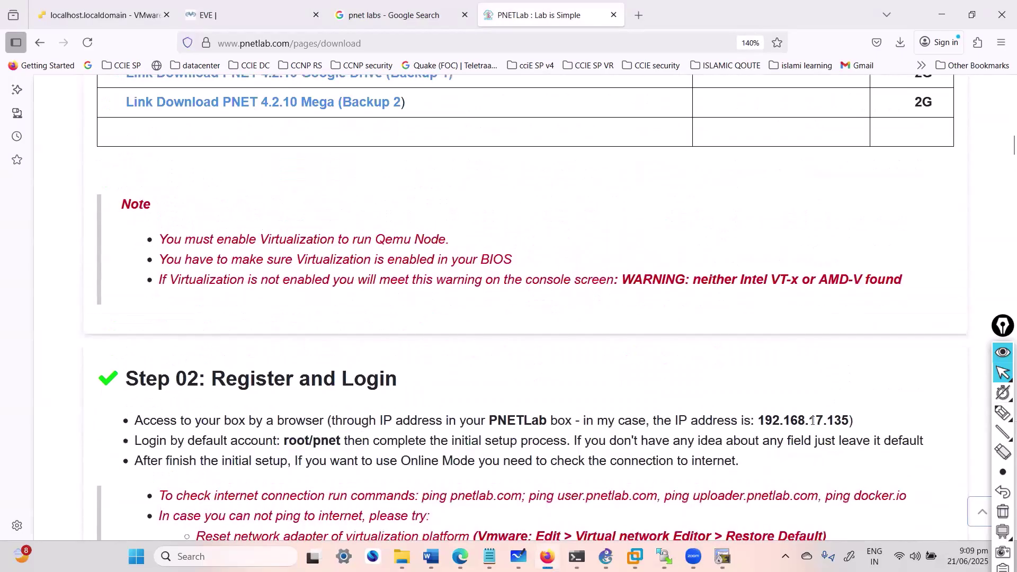
Step: Select the example IP 192.168.17.135 and the login, then open the PNET console in ESXi
drag(759, 420, 869, 418)
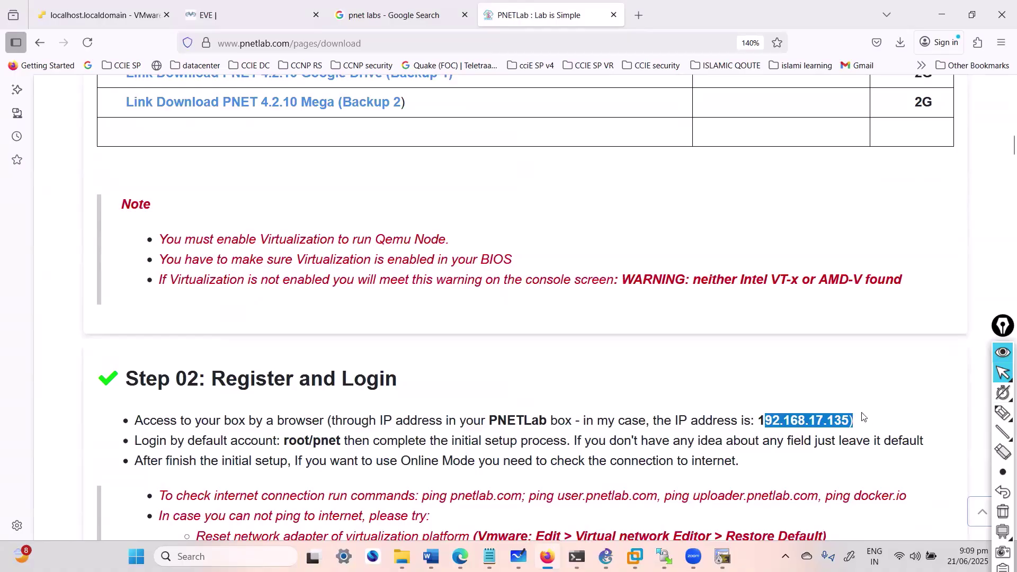
click(777, 431)
drag(758, 420, 851, 416)
drag(284, 442, 345, 451)
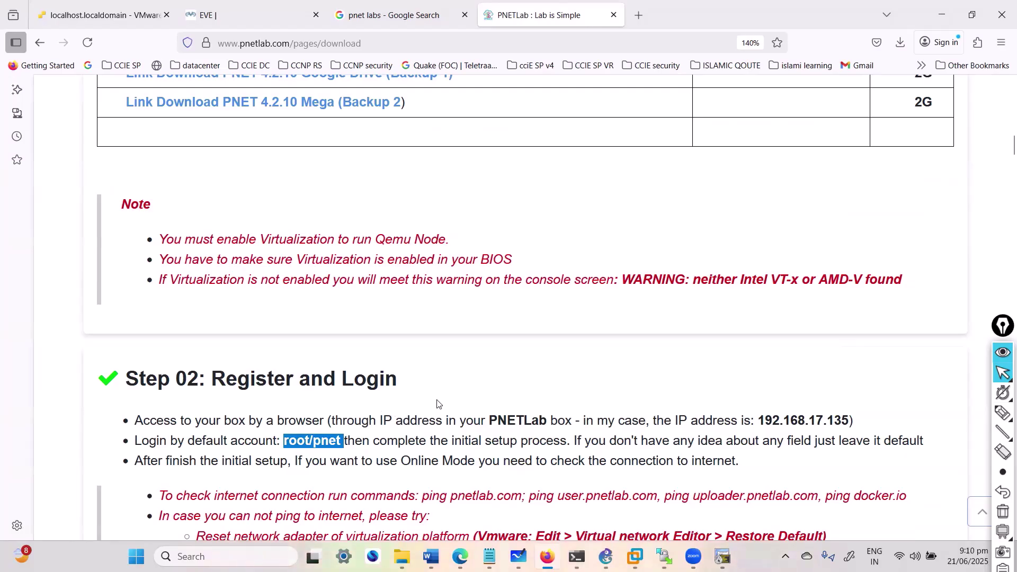
scroll(434, 390, down, 6)
scroll(439, 391, down, 6)
scroll(461, 381, up, 6)
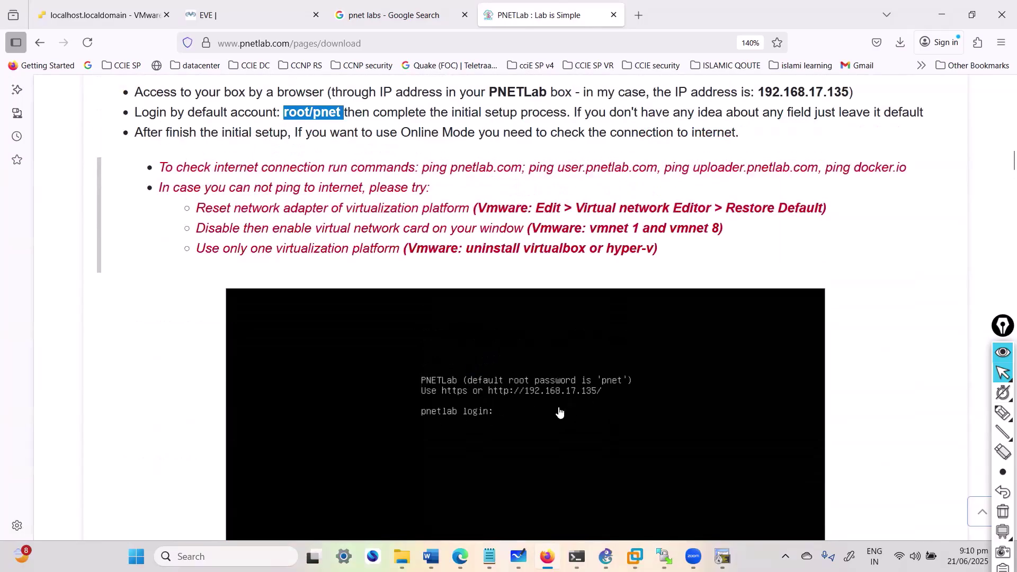
click(128, 17)
click(331, 226)
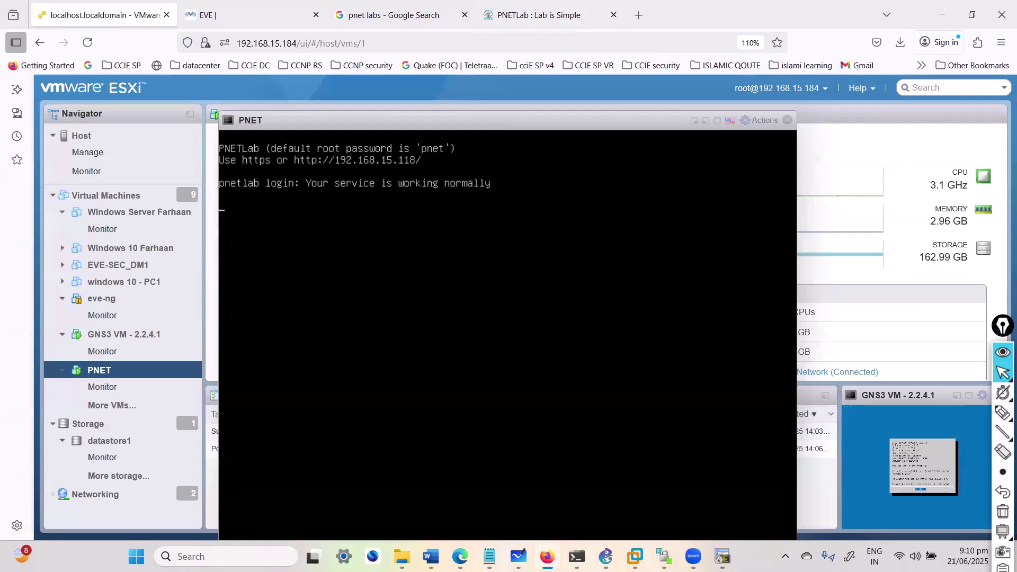
Step: Load the PNETLab web UI at 192.168.15.118 in place of the Google results
click(375, 17)
click(320, 45)
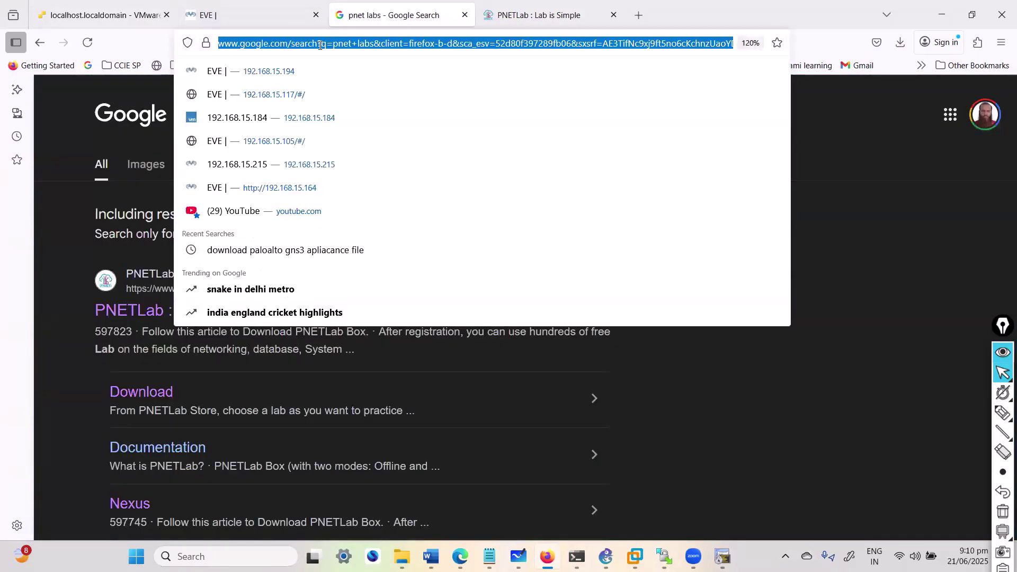
text(192.168.15.118)
key(Return)
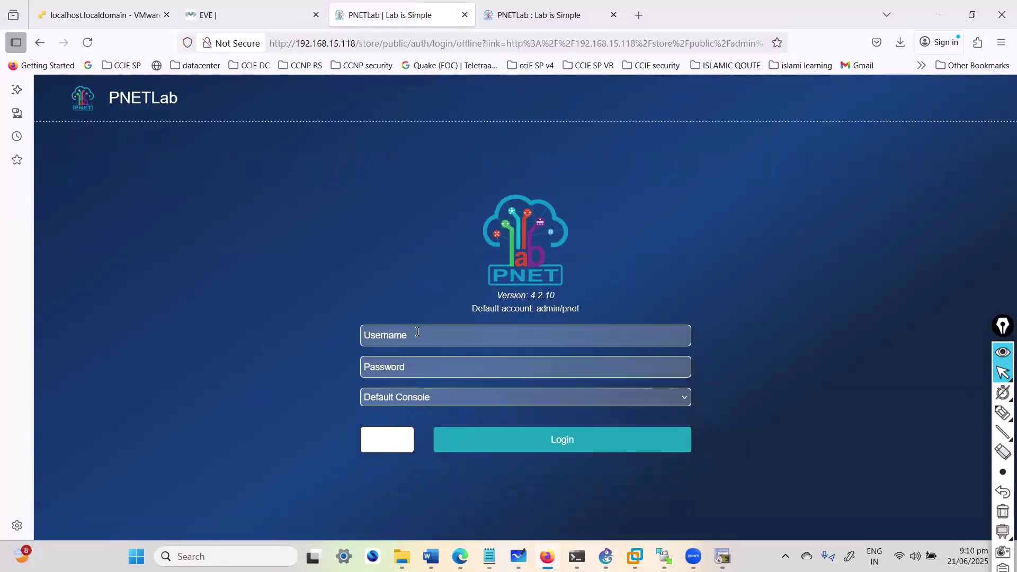
Step: Log in to PNETLab as admin with the account password and captcha
click(406, 327)
text(root)
key(Tab)
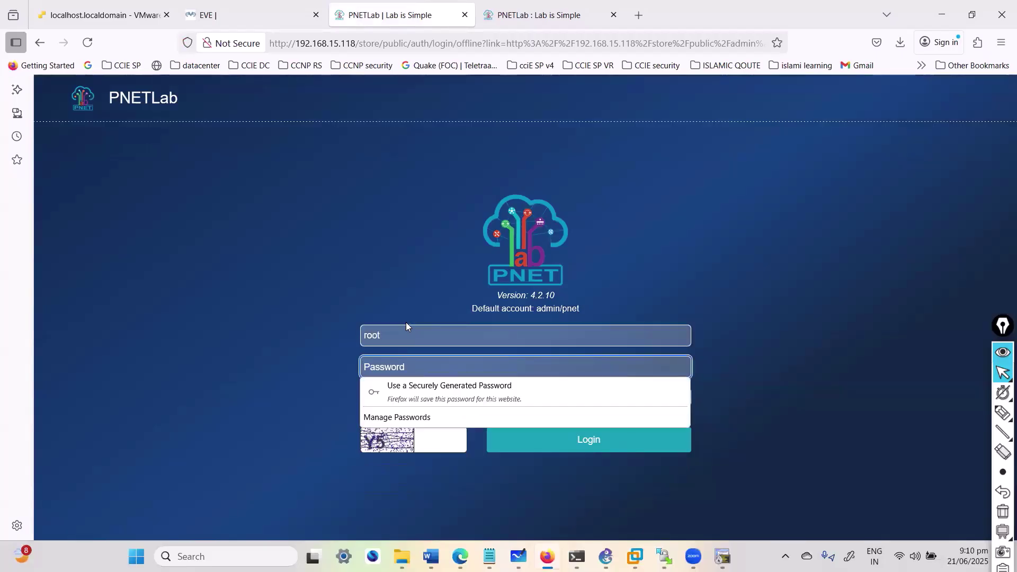
key(shift+Tab)
text(adm)
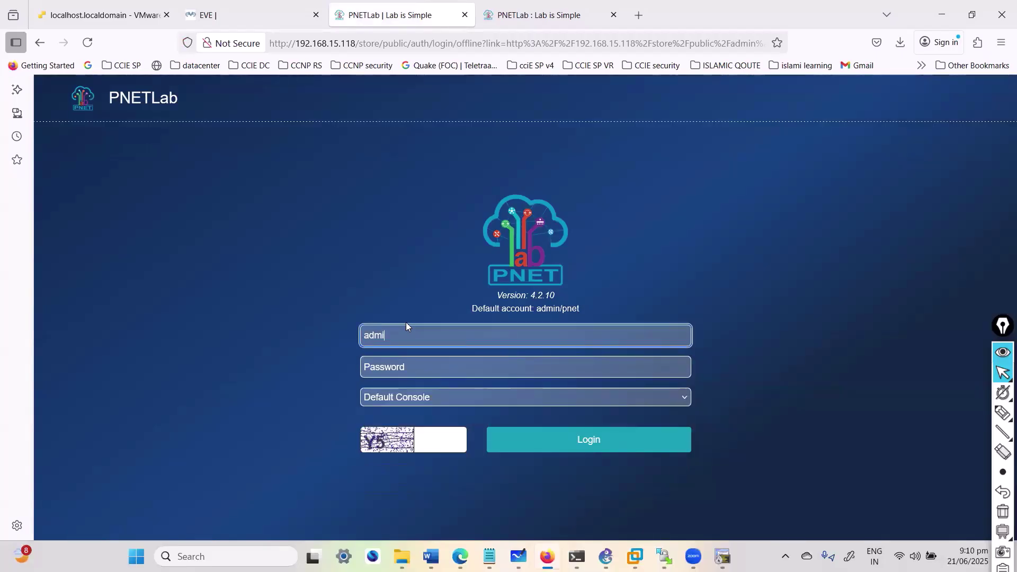
text(in)
key(Tab)
text(pne)
key(BackSpace)
key(BackSpace)
key(BackSpace)
text(pnet)
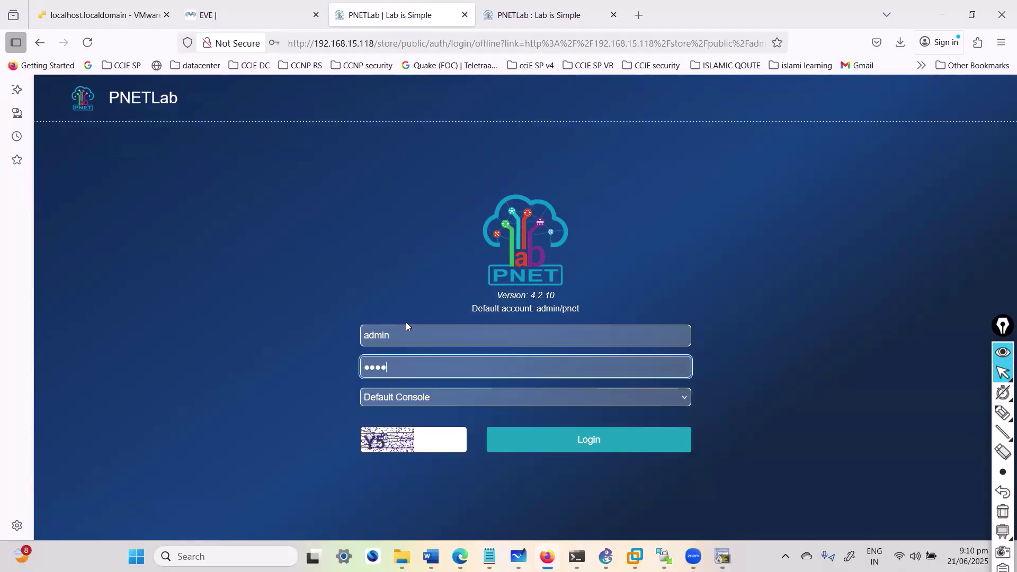
click(434, 438)
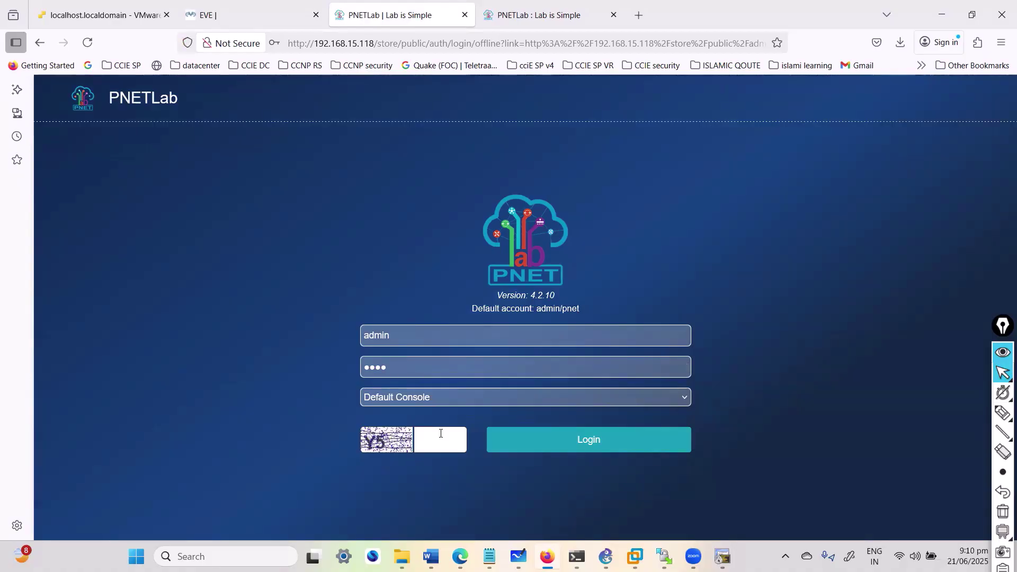
click(574, 440)
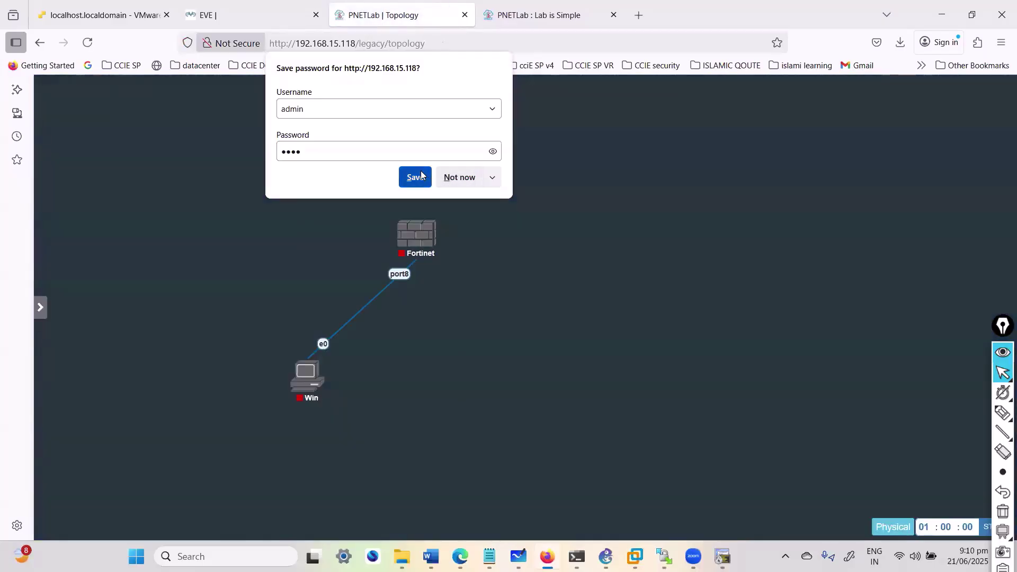
Step: Save the login password in Firefox and close the open Fortinet lab
click(415, 176)
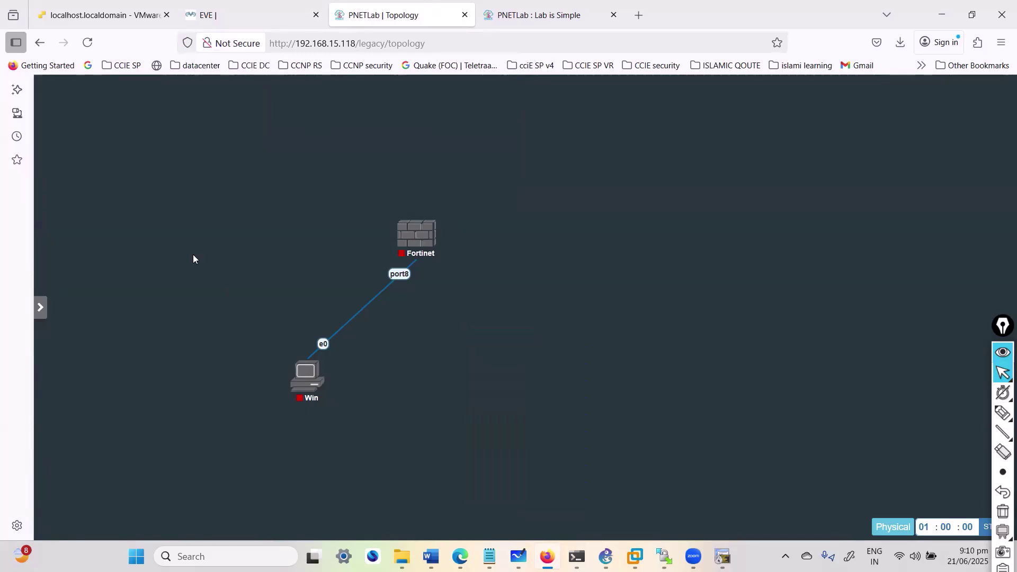
mouse_move(47, 245)
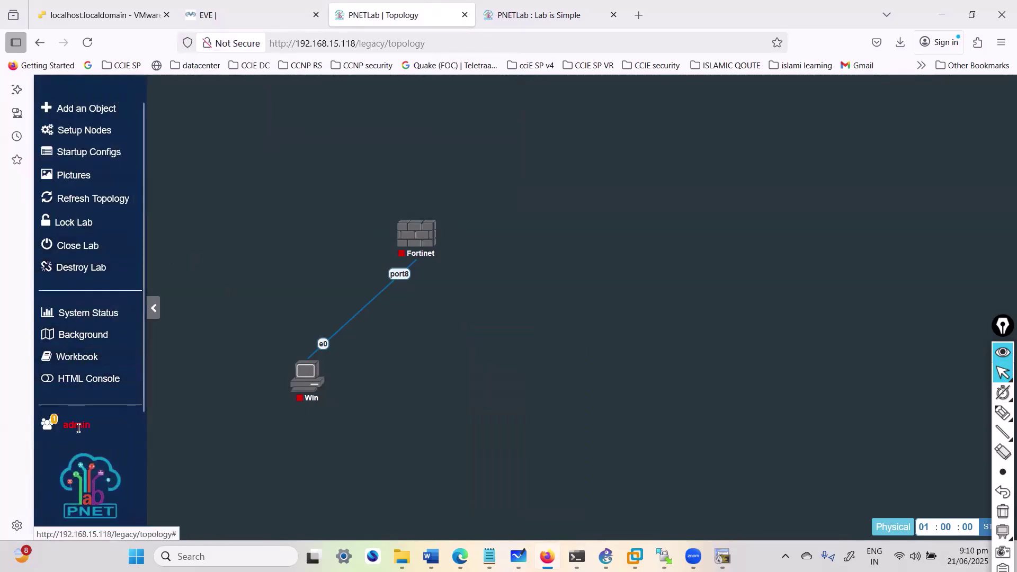
click(77, 255)
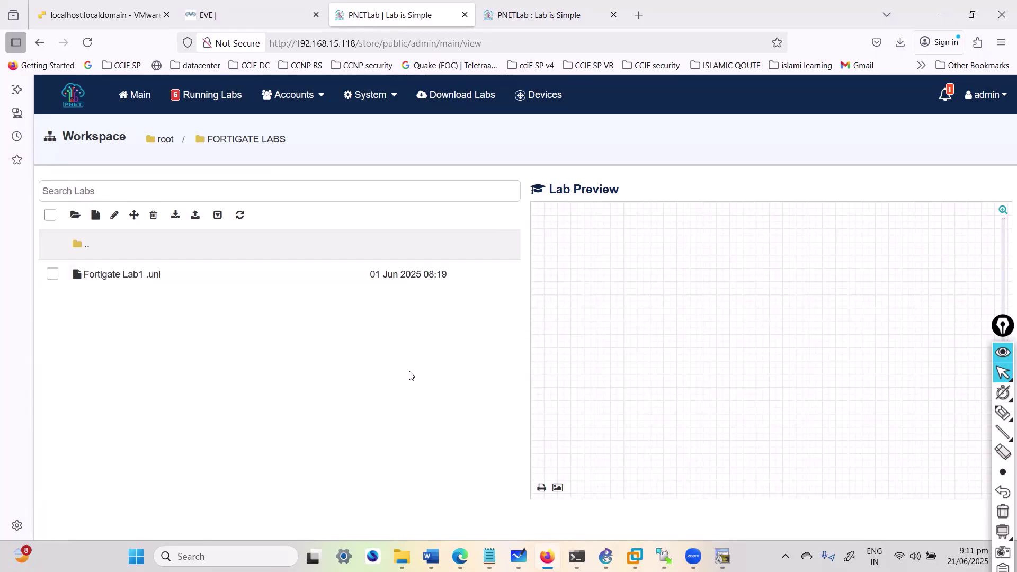
Step: Find WinSCP through Windows search and launch it
key(super)
key(super)
key(super)
text(win)
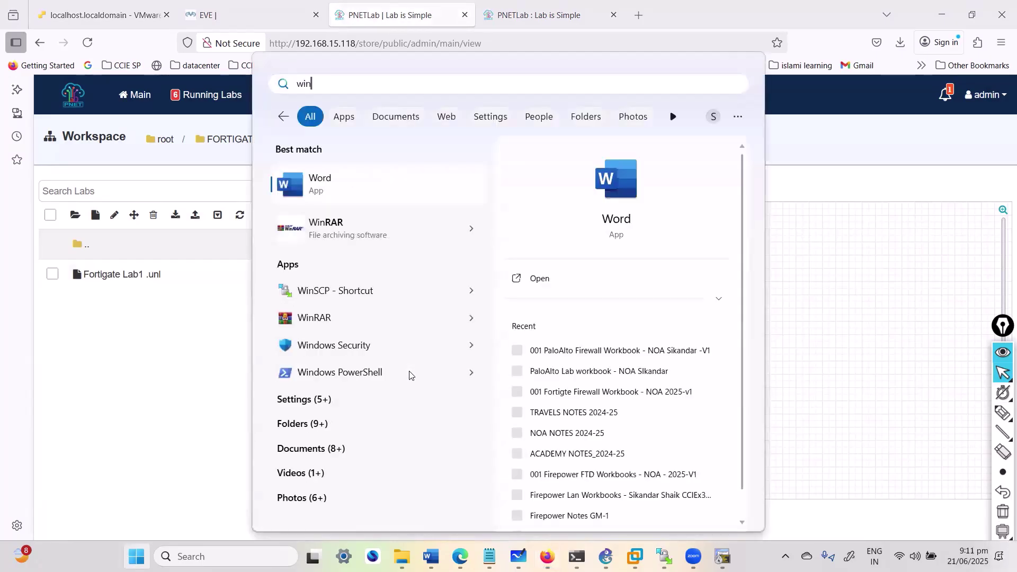
text(s)
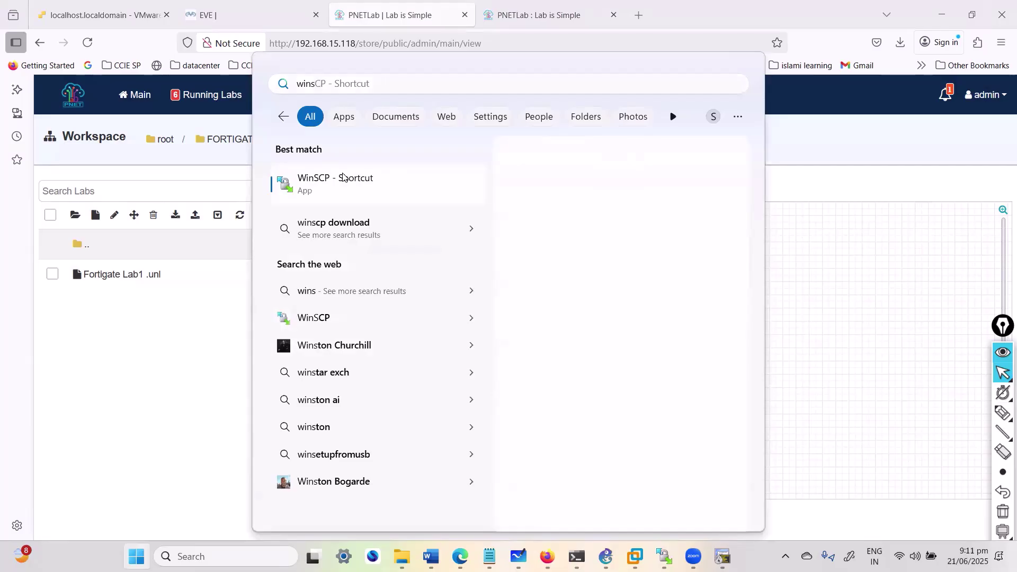
click(343, 178)
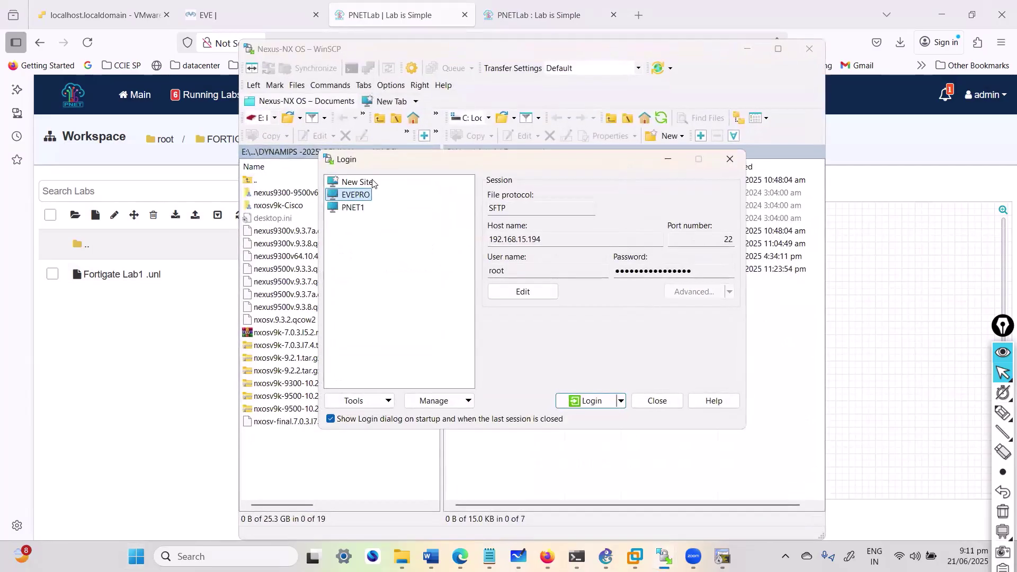
Step: Edit the PNET1 site to host 192.168.15.118 with the pasted password, save it, and log in
click(354, 207)
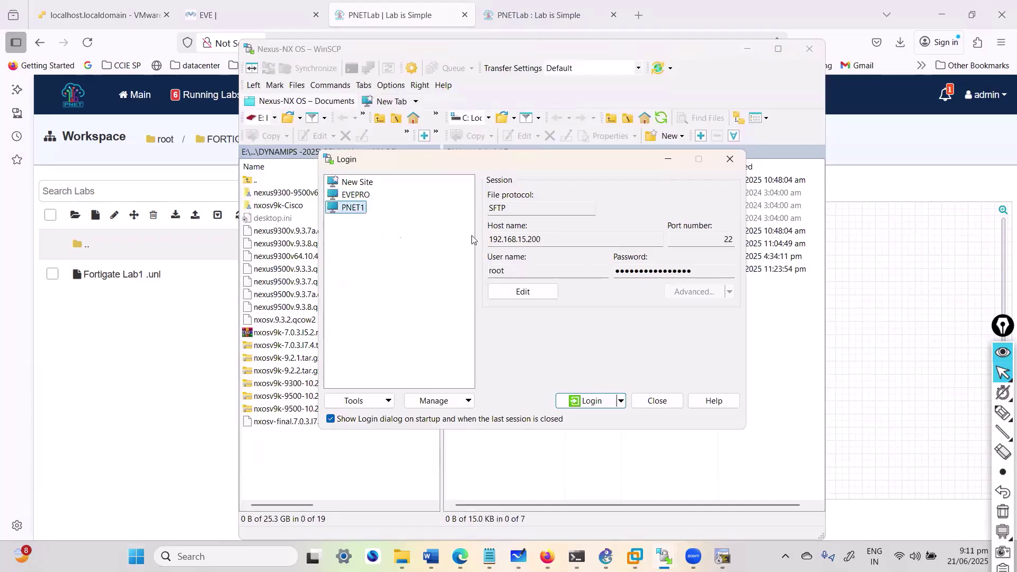
click(519, 290)
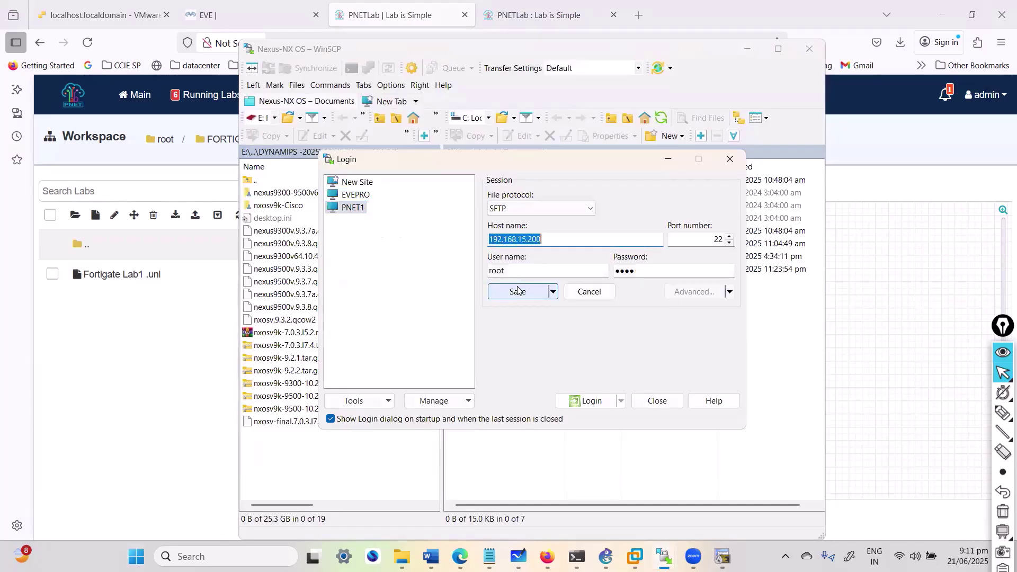
click(553, 236)
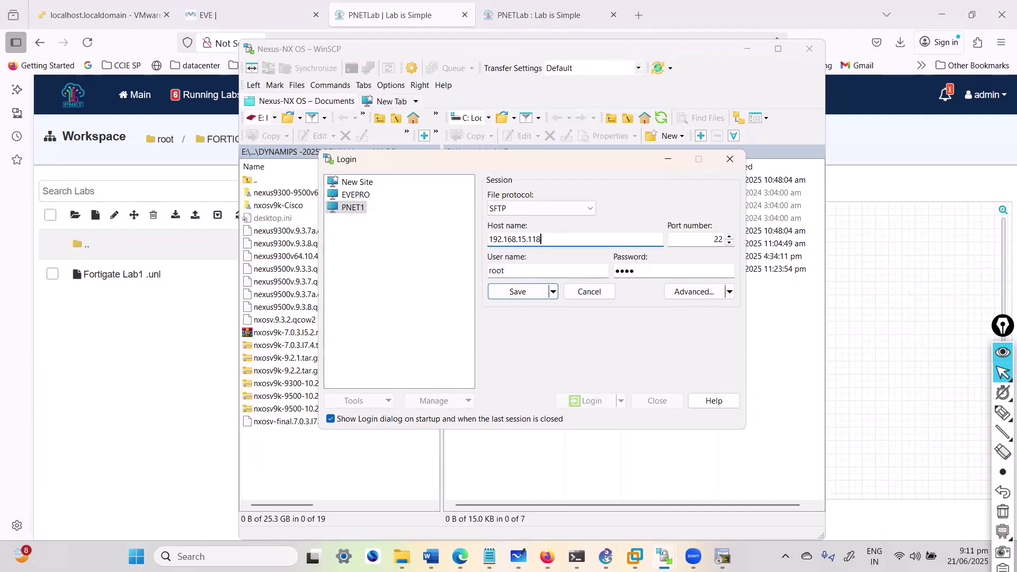
click(646, 270)
key(ctrl+v)
click(517, 291)
click(593, 401)
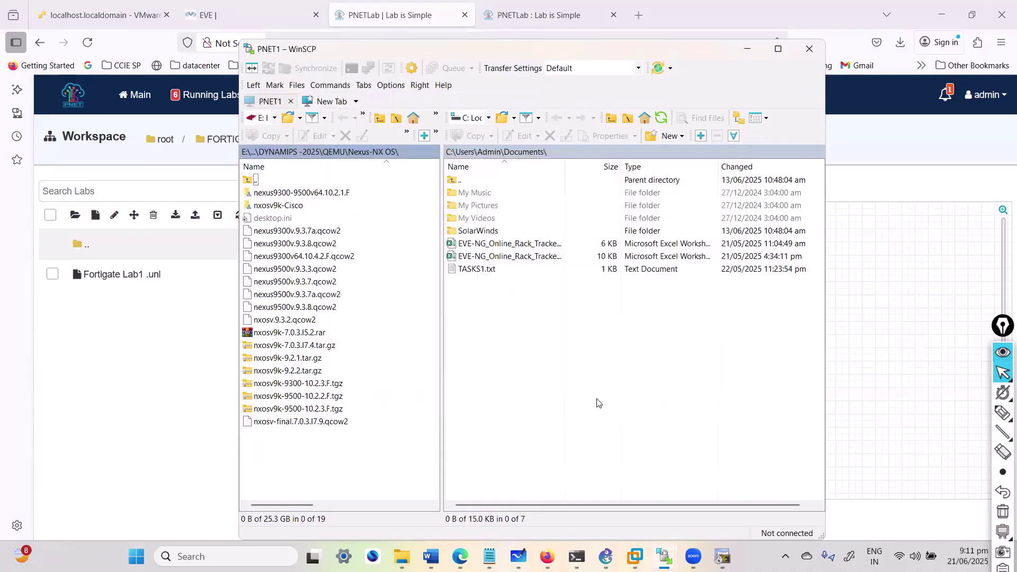
Step: Accept the server's host key and look over the Palo Alto, FortiNet and Firepower folders in qemu
click(517, 408)
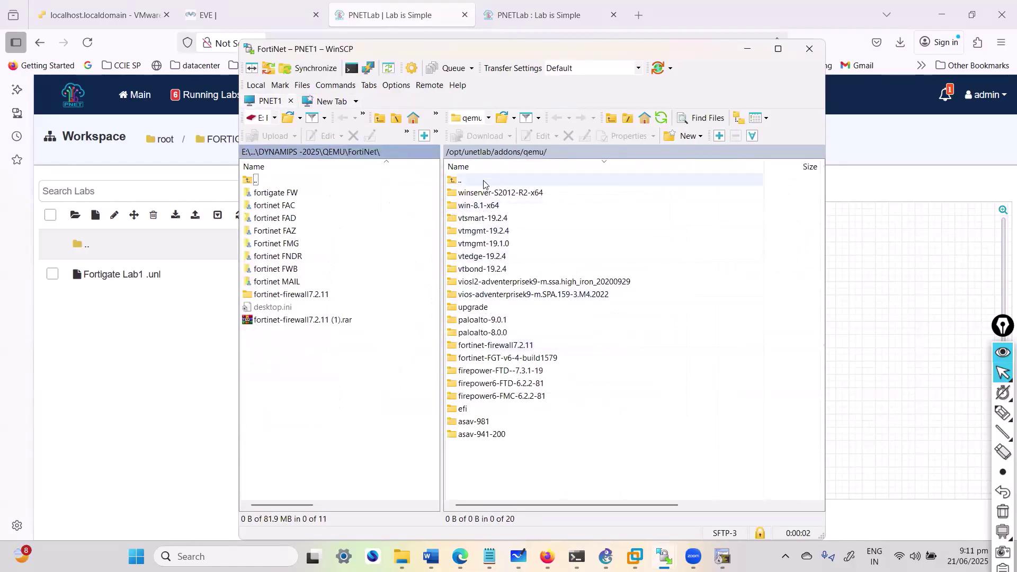
click(491, 332)
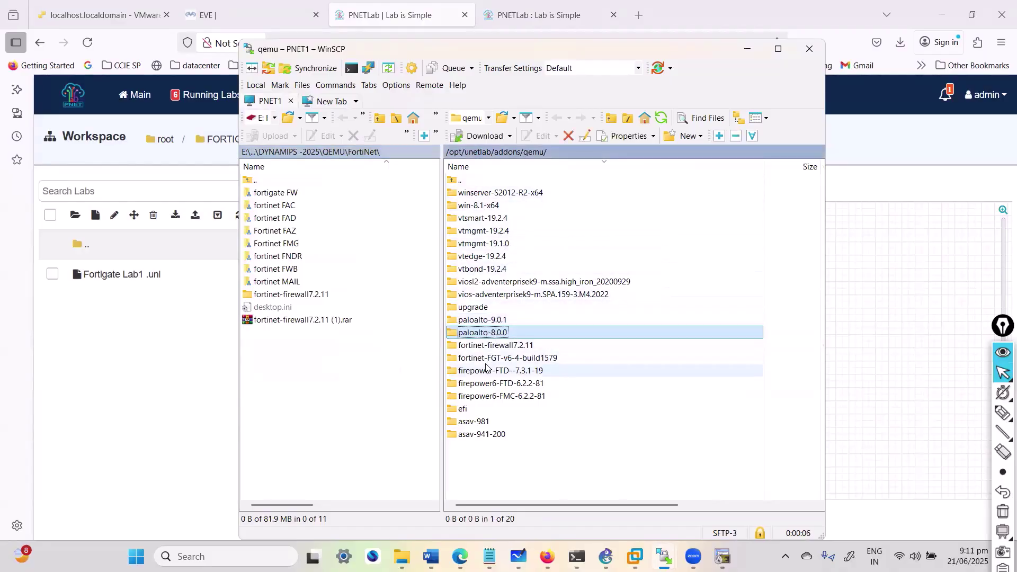
click(487, 349)
click(484, 359)
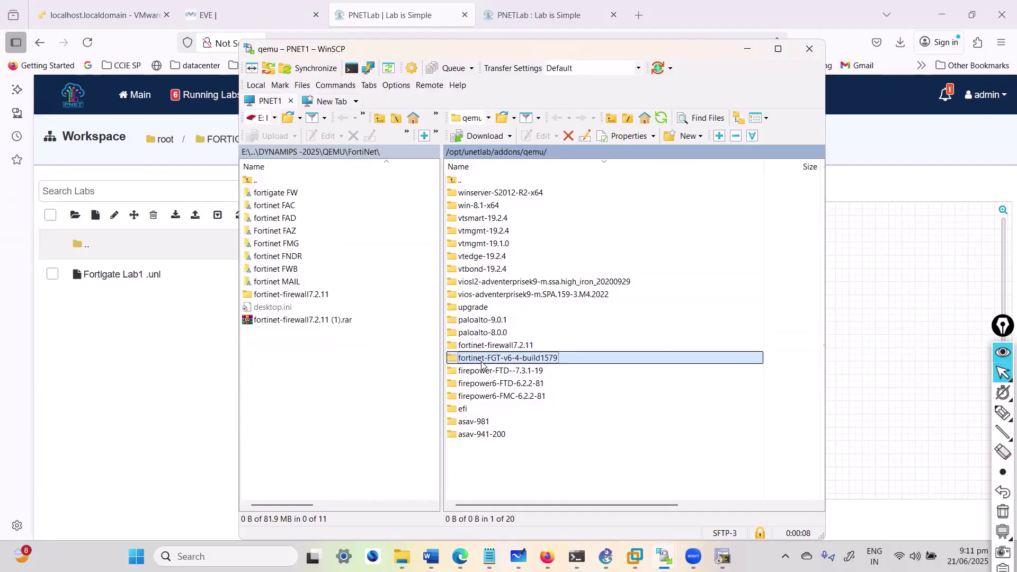
click(483, 371)
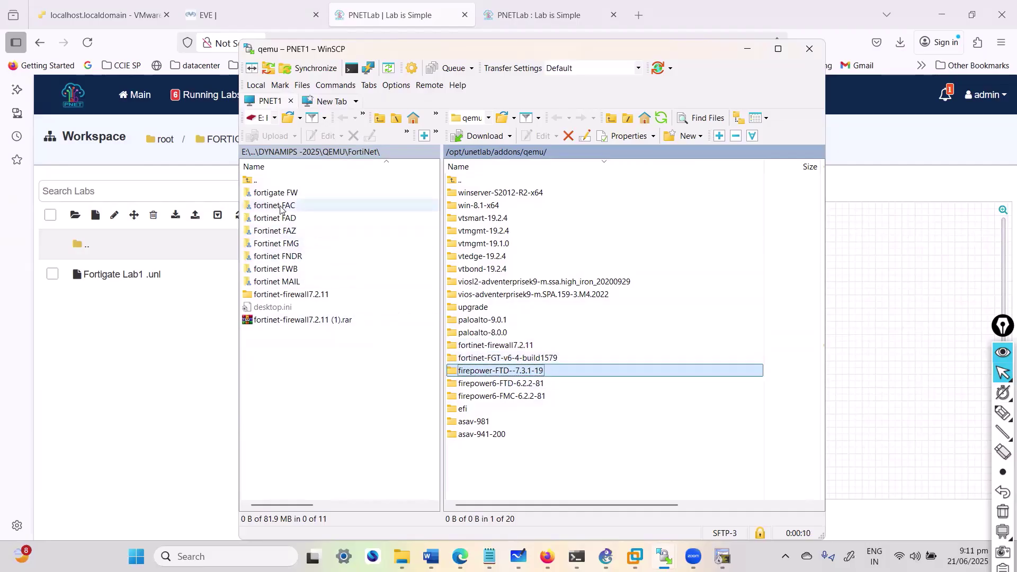
Step: Go from local DYNAMIPS -2025 into QEMU, then into the Check Point folder with cpsg-R80-20M1_T14
click(265, 152)
click(265, 119)
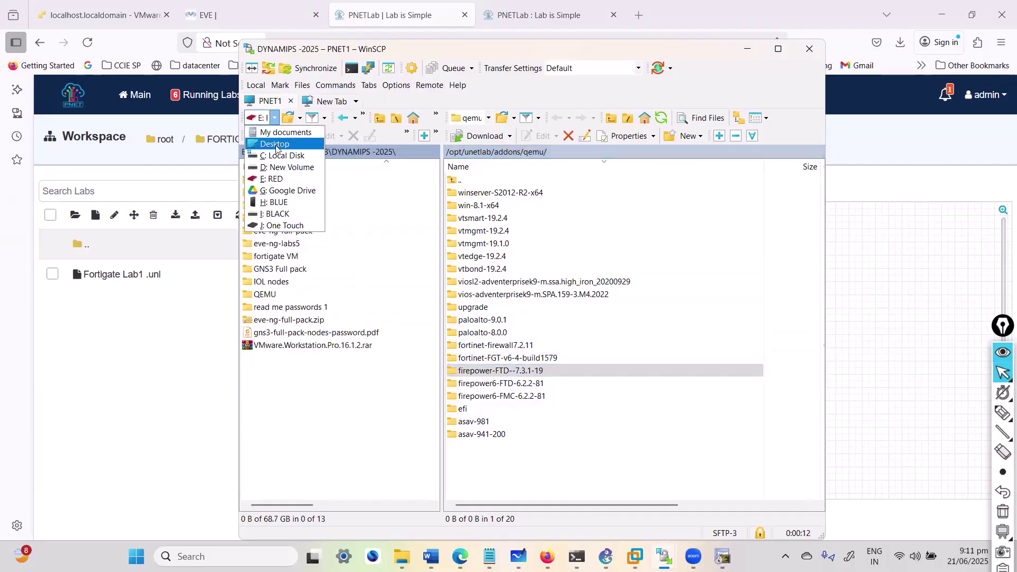
click(297, 407)
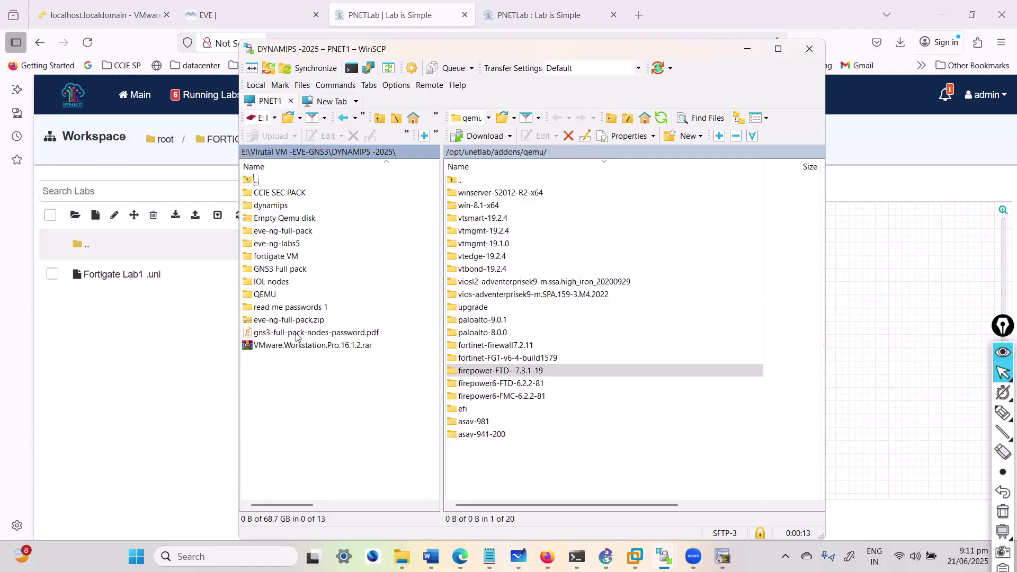
double_click(273, 295)
double_click(282, 269)
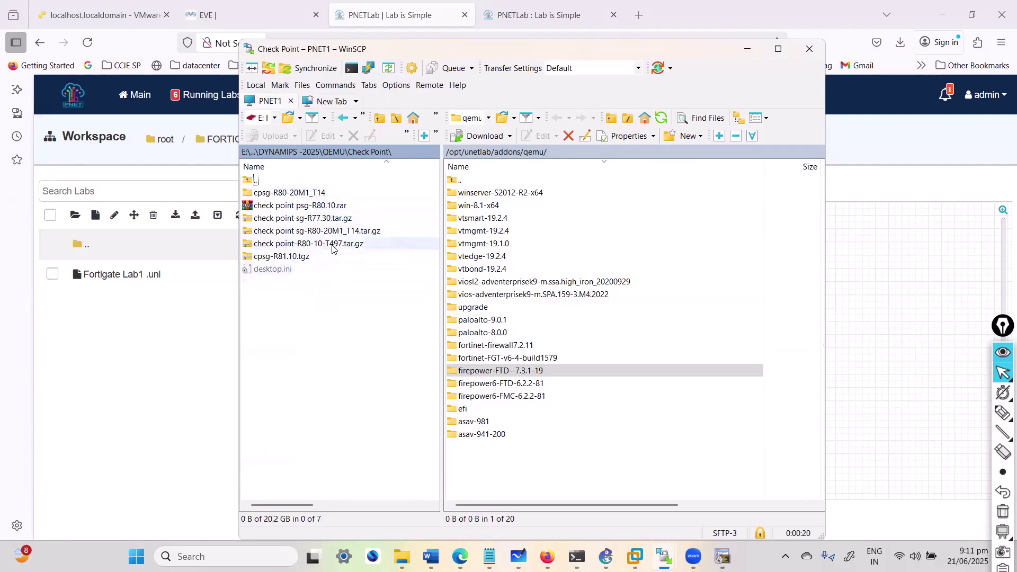
click(315, 192)
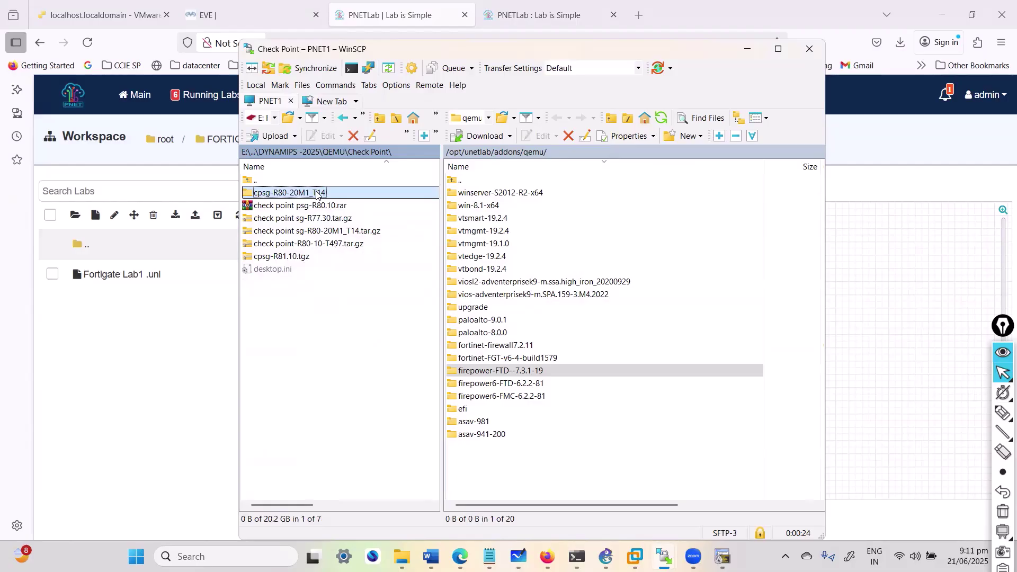
click(252, 185)
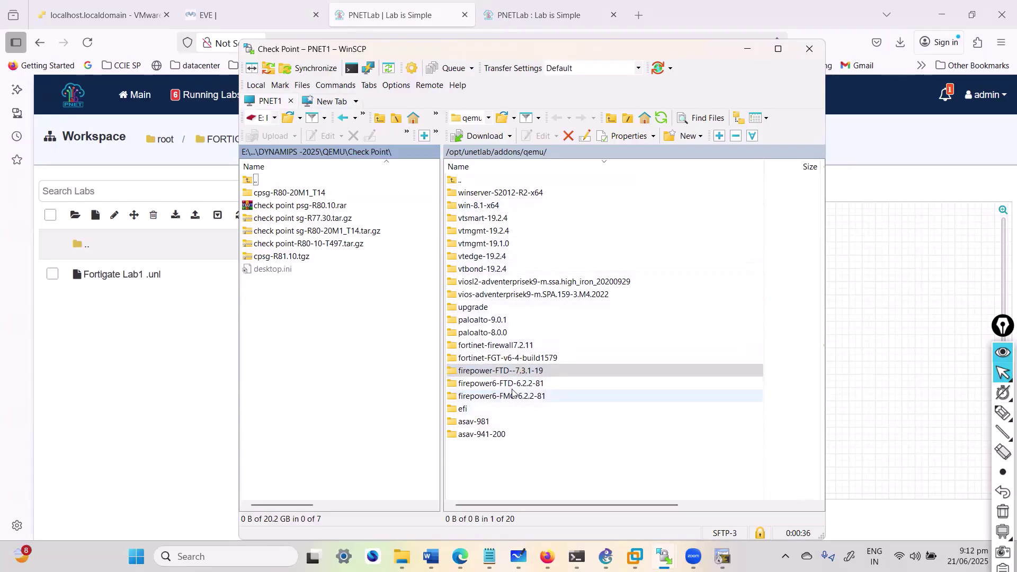
Step: Check the local Cisco XRv images, then open the Cisco IOSv folder, and minimize WinSCP
click(473, 422)
double_click(255, 181)
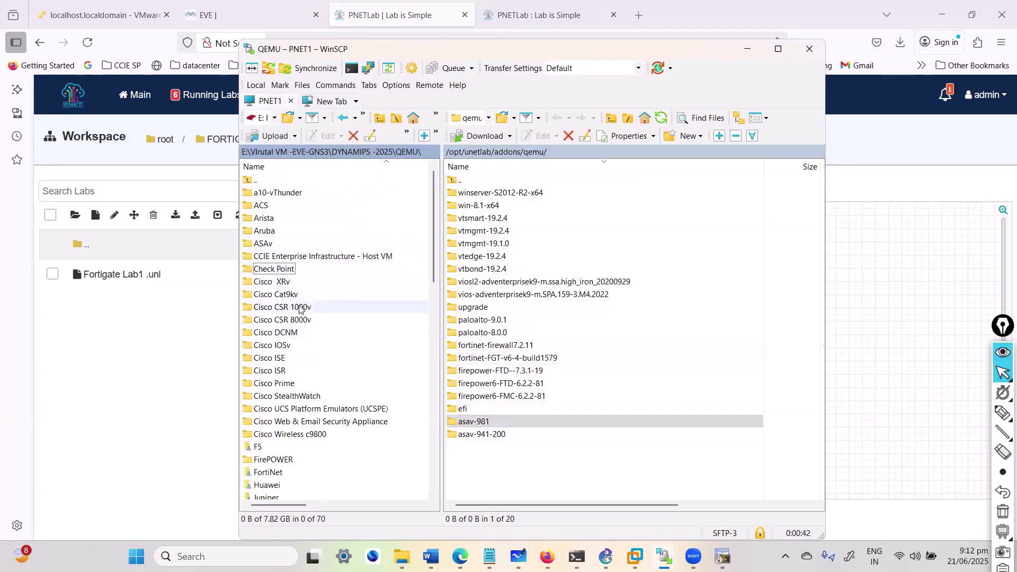
double_click(280, 283)
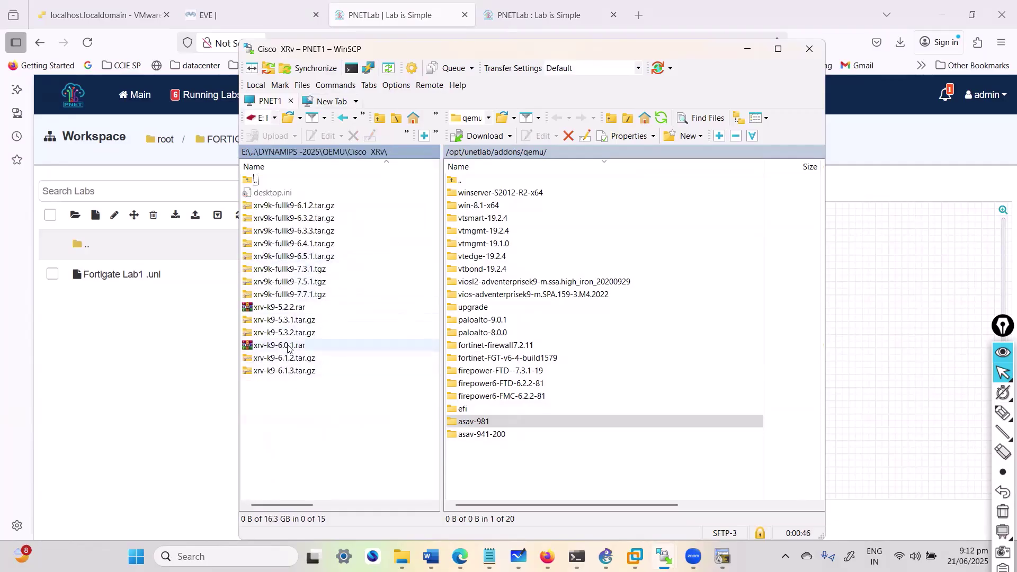
double_click(255, 180)
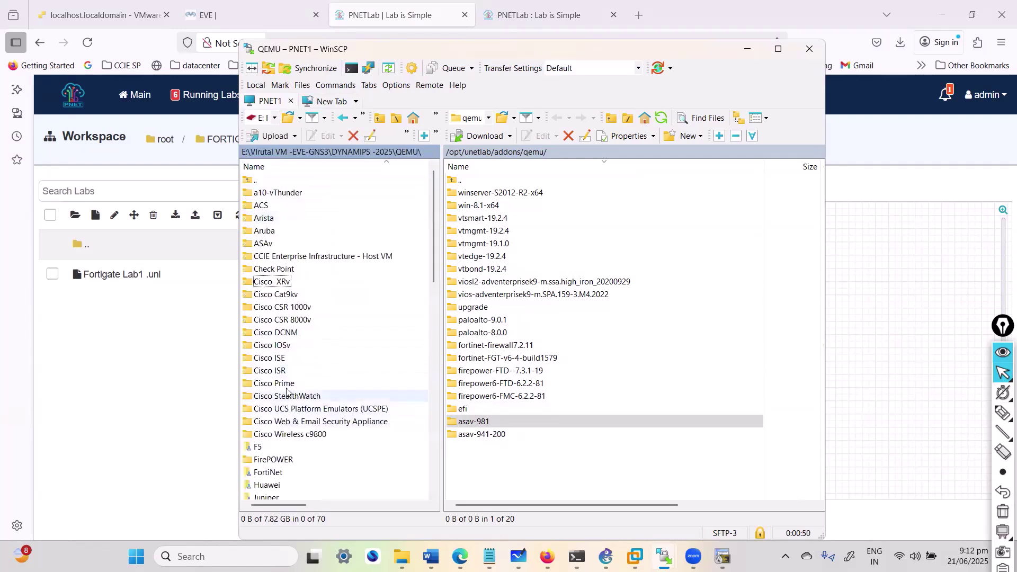
double_click(283, 347)
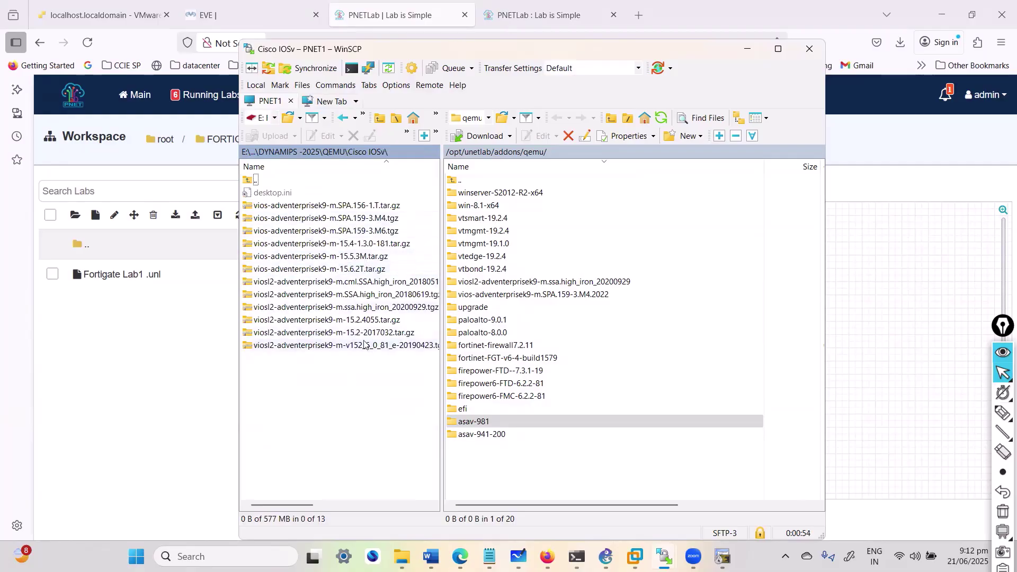
click(507, 244)
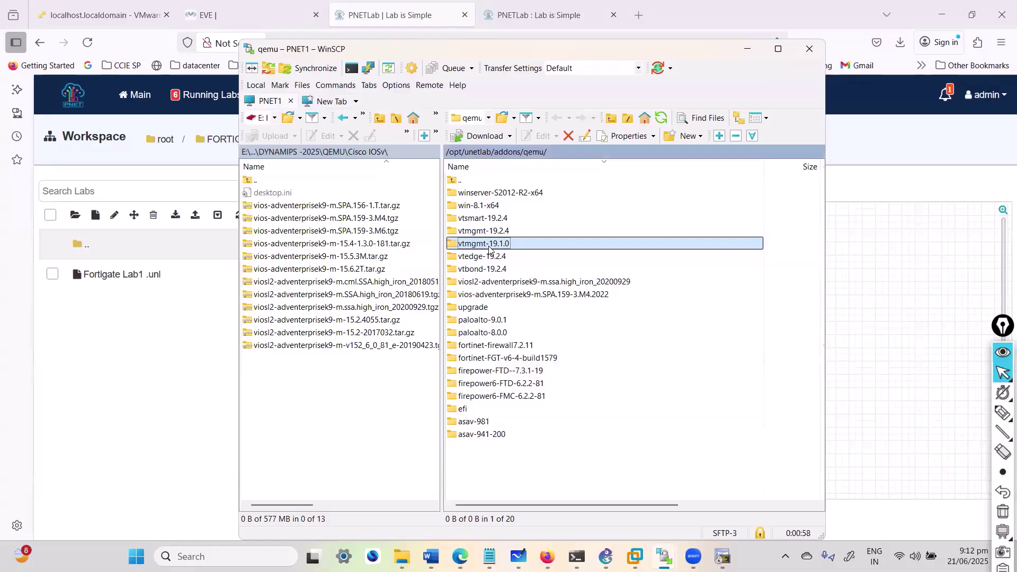
click(129, 384)
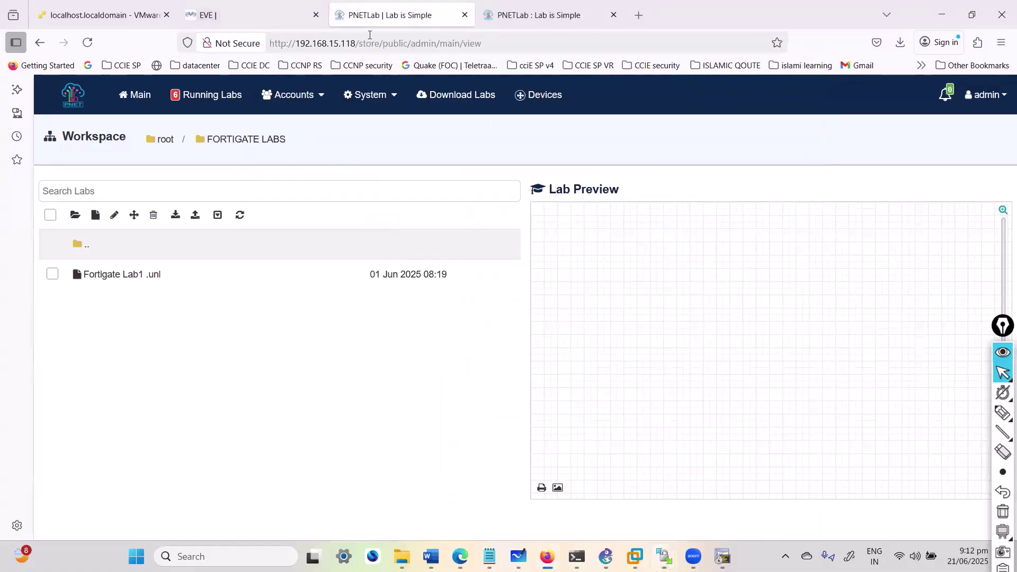
Step: Search the web for 'eve-ng iosxr image setup' in a new Firefox tab
double_click(677, 16)
click(609, 183)
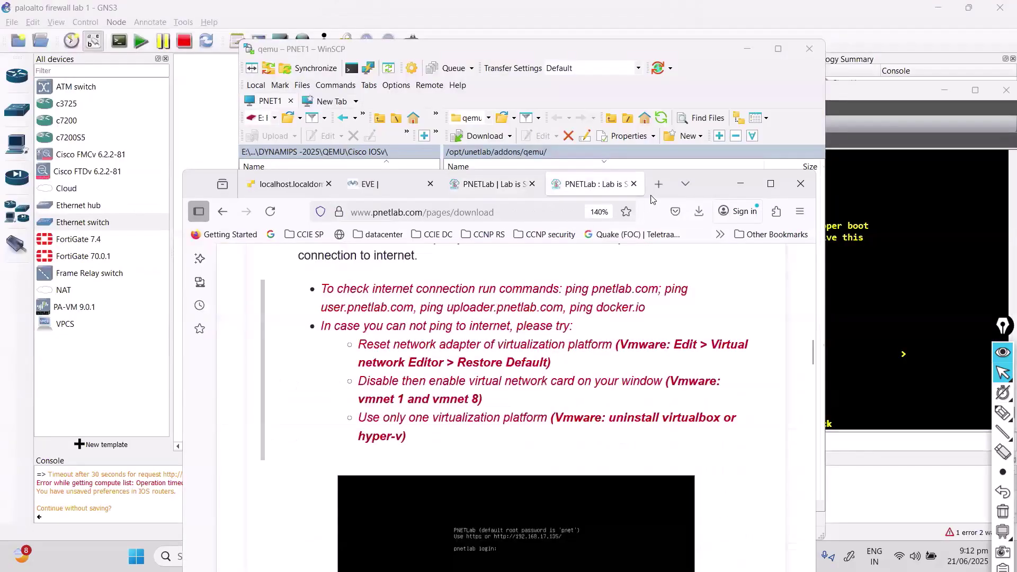
click(659, 184)
text(eve)
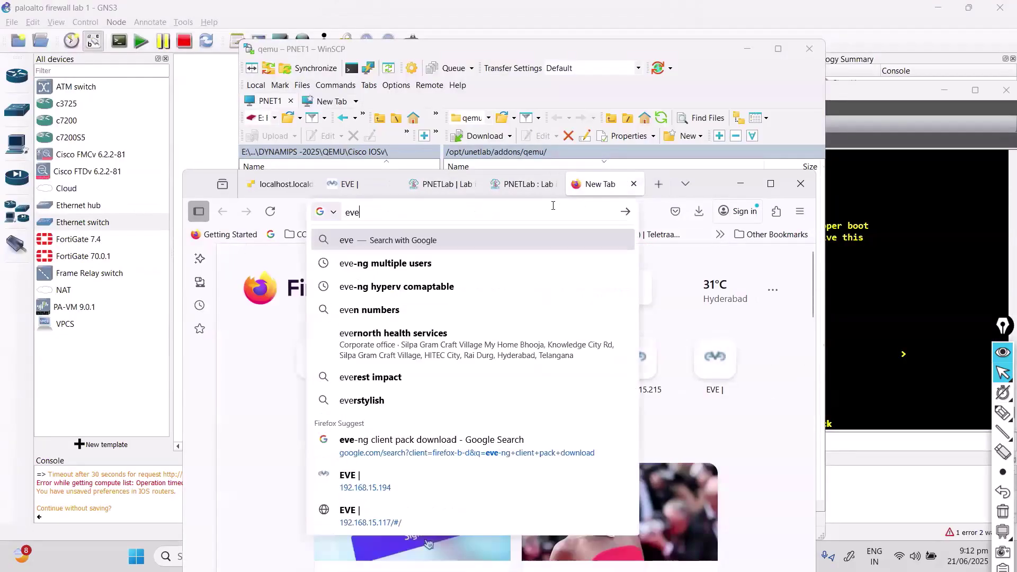
text(-ng ios)
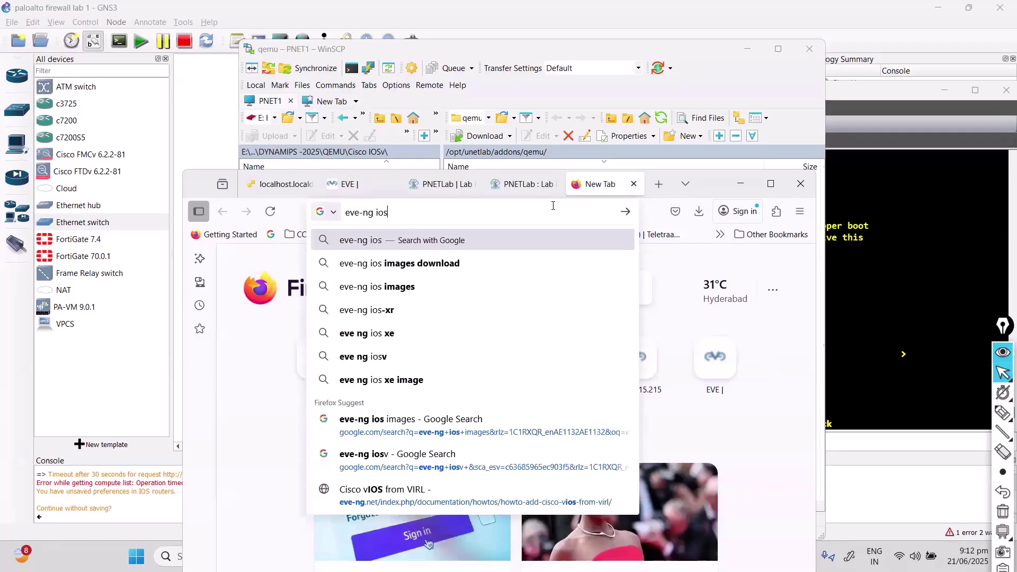
text(xr)
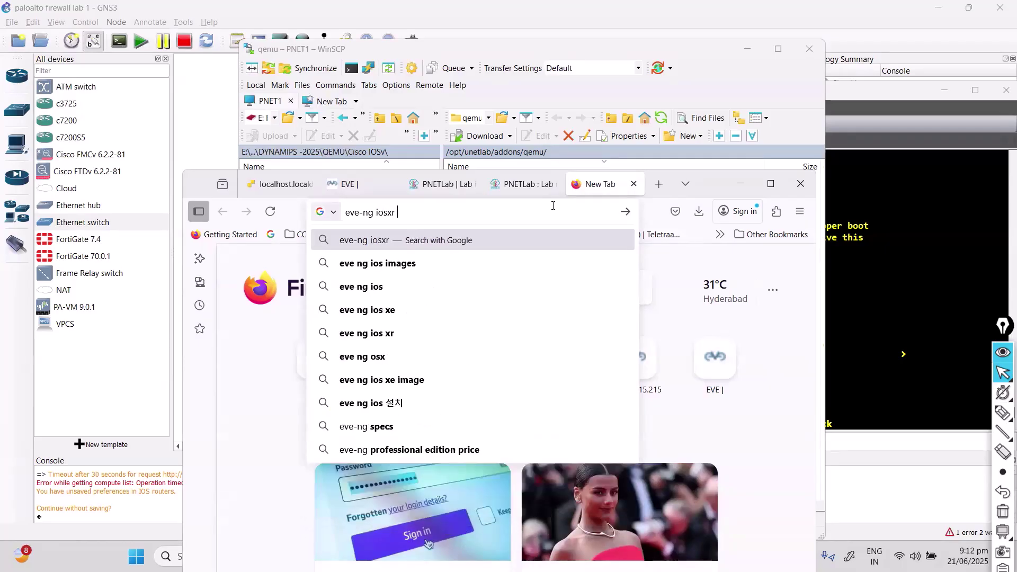
text( ima)
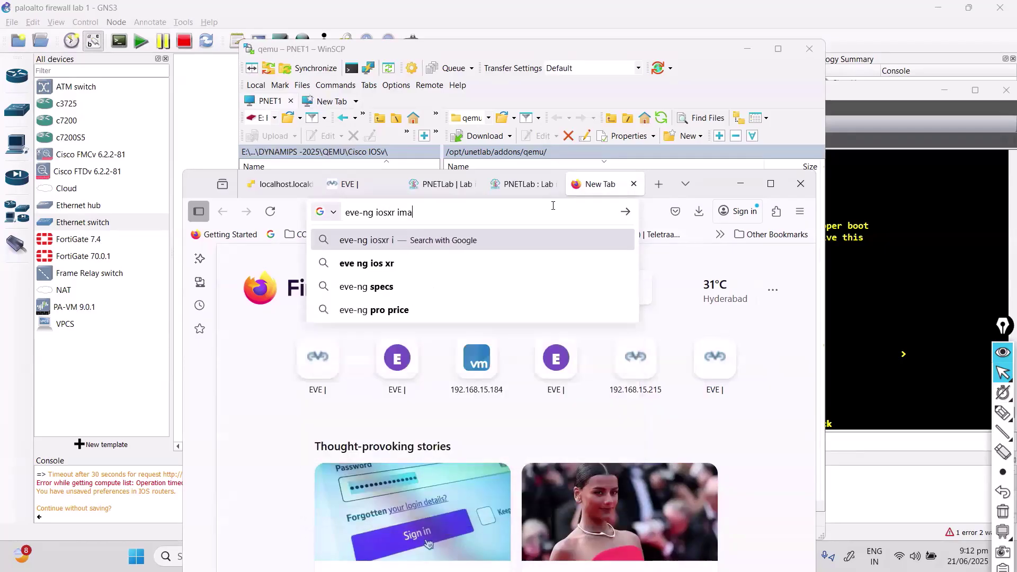
text(ge setup)
key(Return)
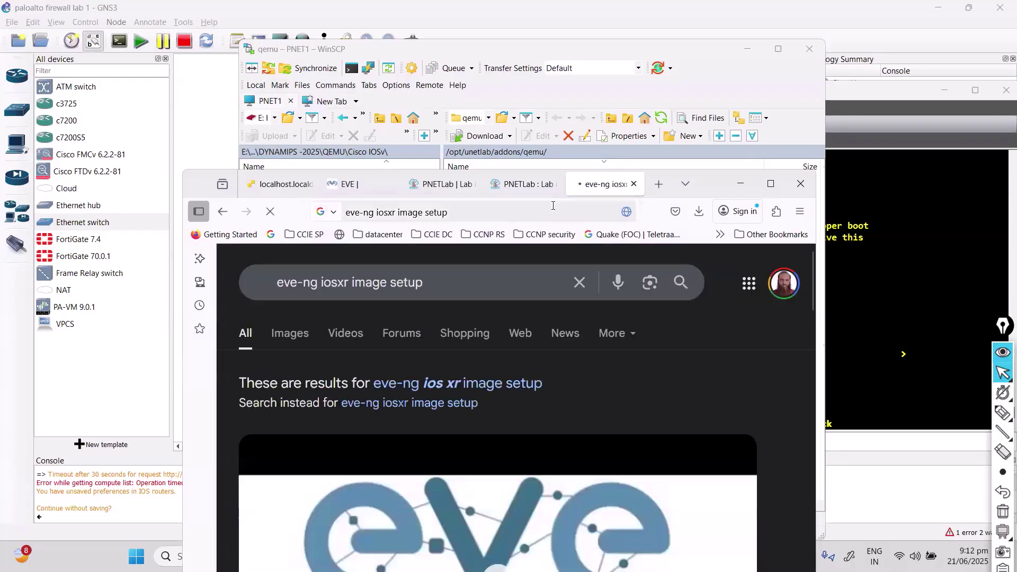
click(769, 204)
click(769, 186)
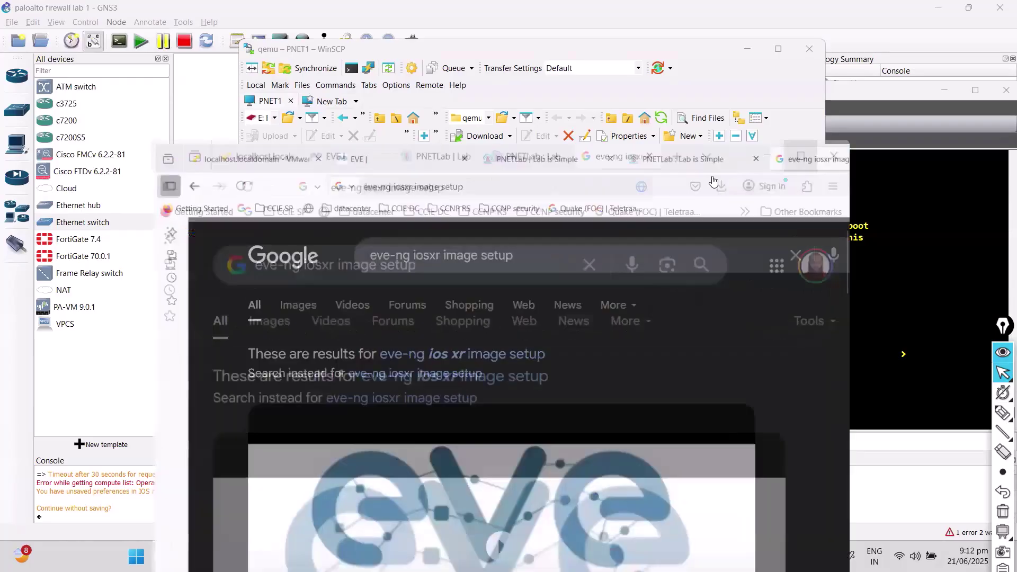
Step: Open the EVE-NG Cisco XRv guide and highlight the xrv-k9-5.1.1 folder and .ova file names
scroll(441, 276, down, 4)
scroll(288, 401, down, 10)
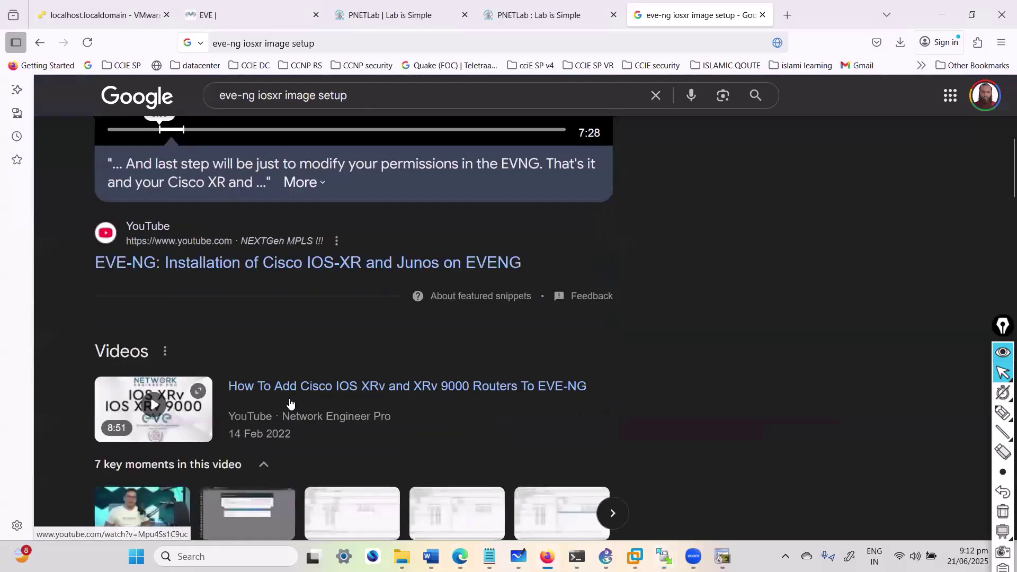
scroll(421, 368, down, 10)
scroll(360, 334, up, 5)
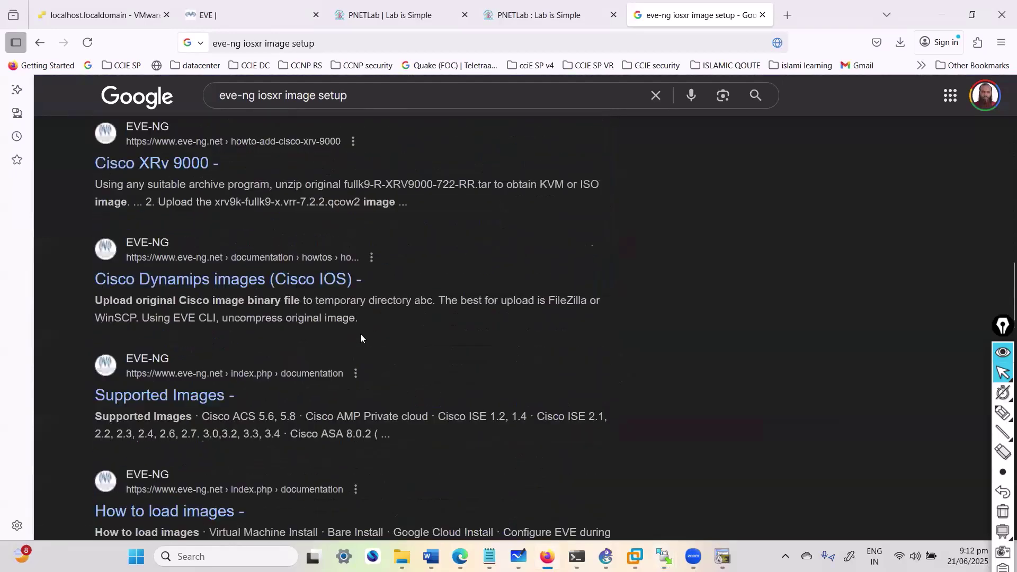
click(166, 262)
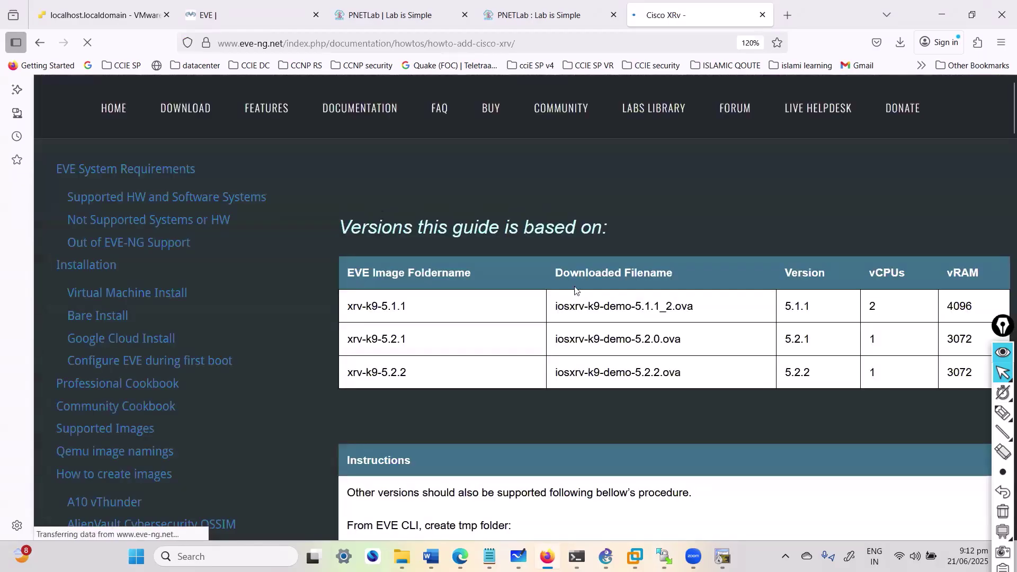
scroll(567, 293, down, 5)
scroll(411, 317, up, 5)
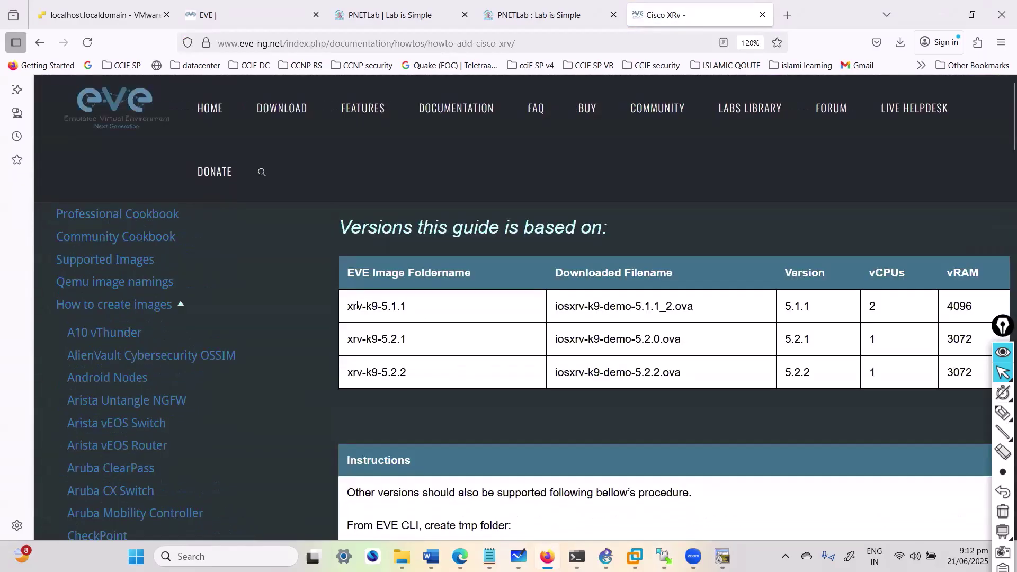
drag(357, 305, 414, 312)
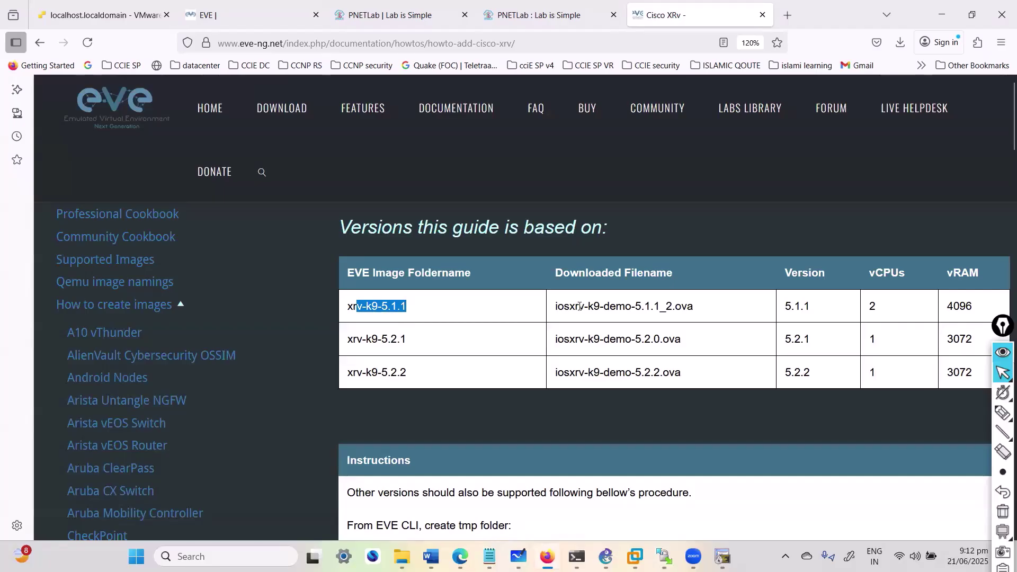
drag(580, 306, 721, 324)
click(654, 329)
Step: Highlight the tar extraction command and the /opt/qemu/bin/ convert path in the guide
scroll(649, 334, down, 5)
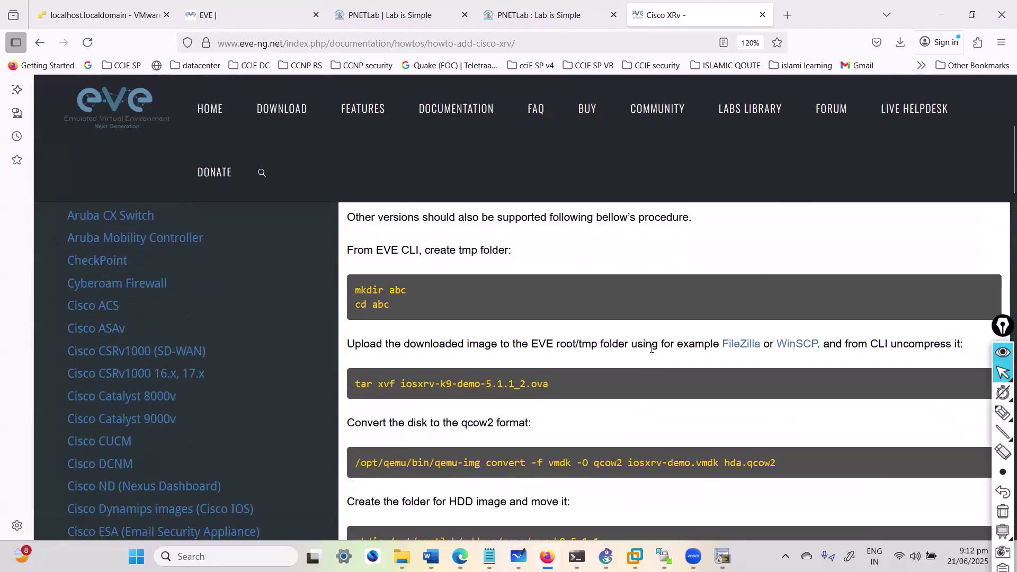
scroll(523, 360, down, 4)
scroll(508, 391, up, 4)
drag(439, 396, 521, 384)
click(505, 408)
drag(437, 380, 533, 408)
scroll(532, 407, down, 5)
scroll(532, 408, up, 5)
drag(354, 462, 433, 463)
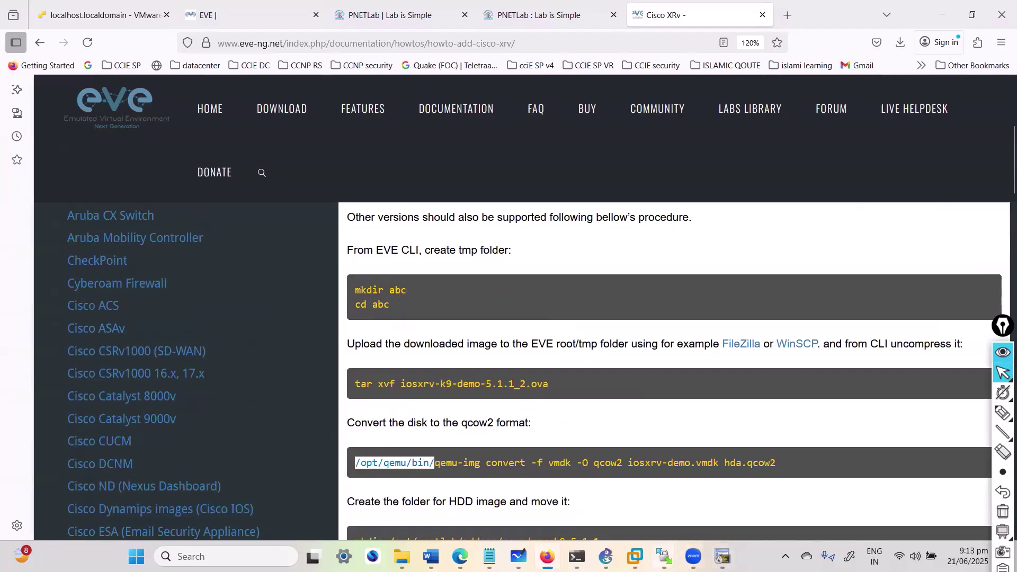
Step: Check the WinSCP qemu session, then highlight the xrv-k9-5.1.1 folder-creation step in the guide
click(664, 556)
click(681, 493)
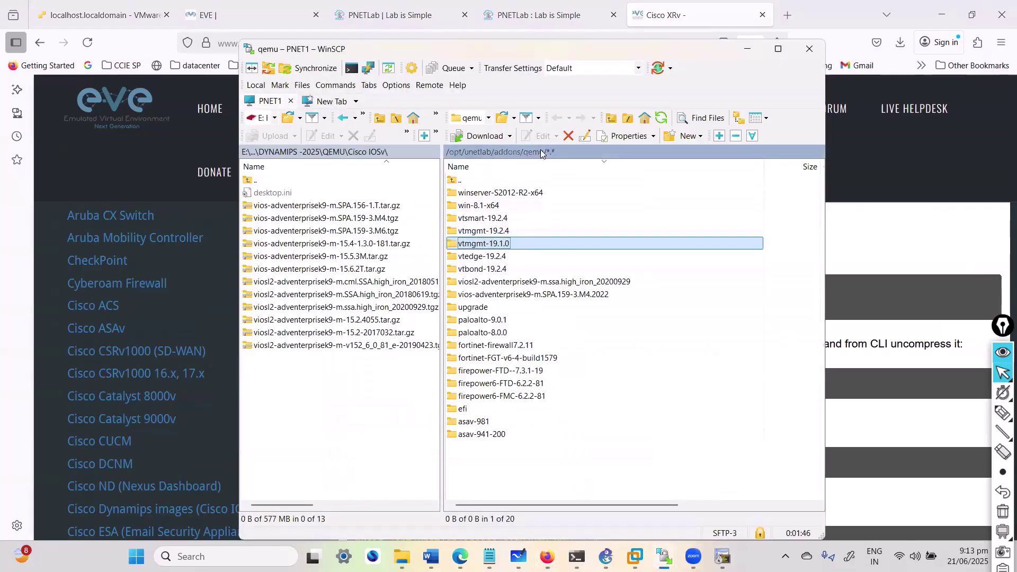
click(747, 49)
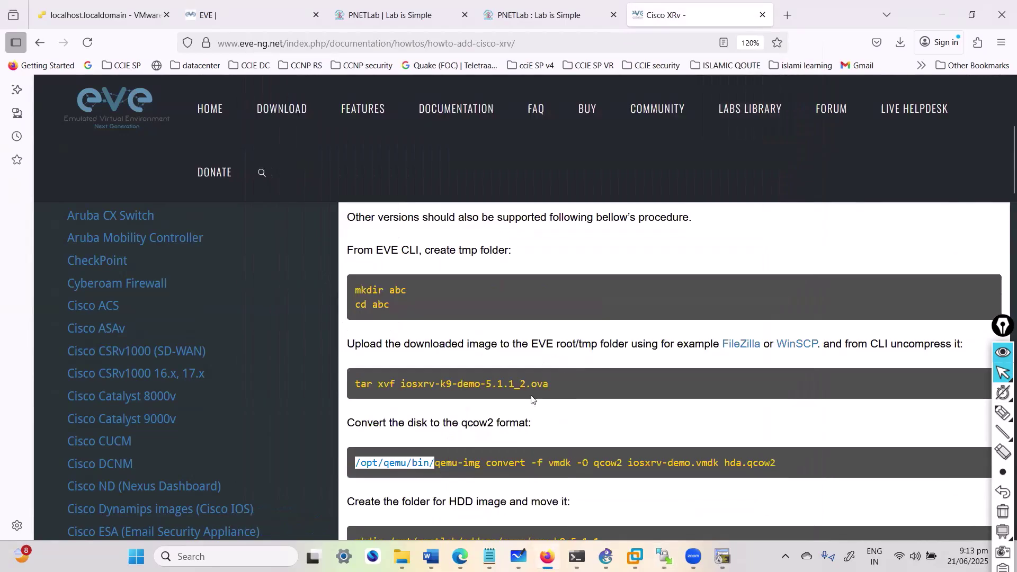
scroll(530, 418, down, 5)
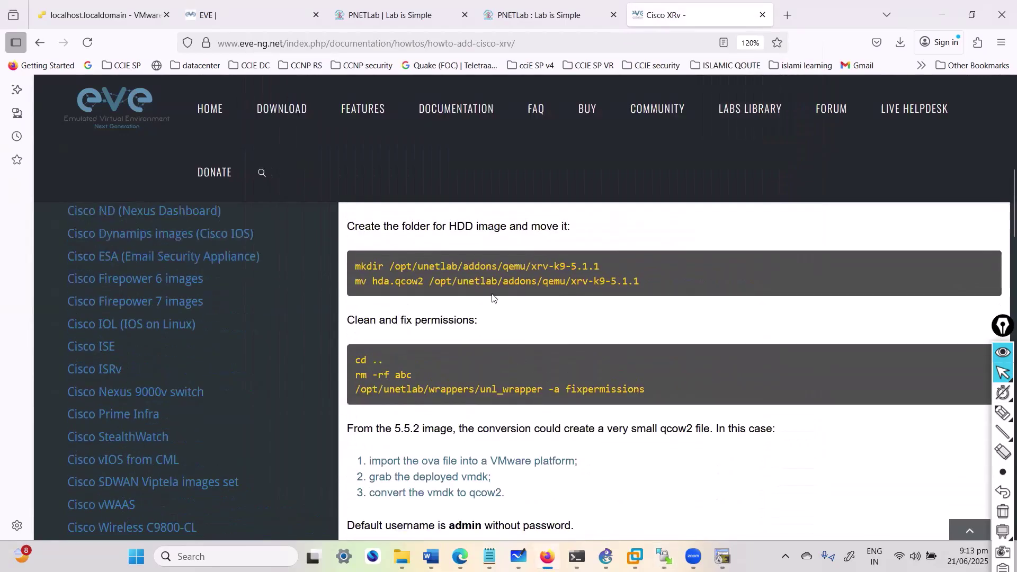
drag(529, 269, 598, 268)
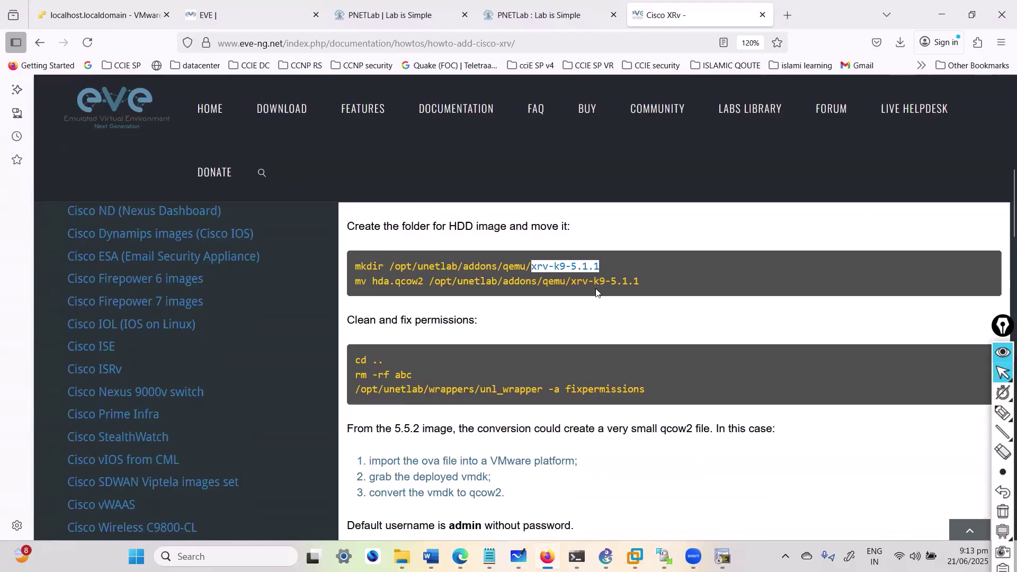
click(128, 271)
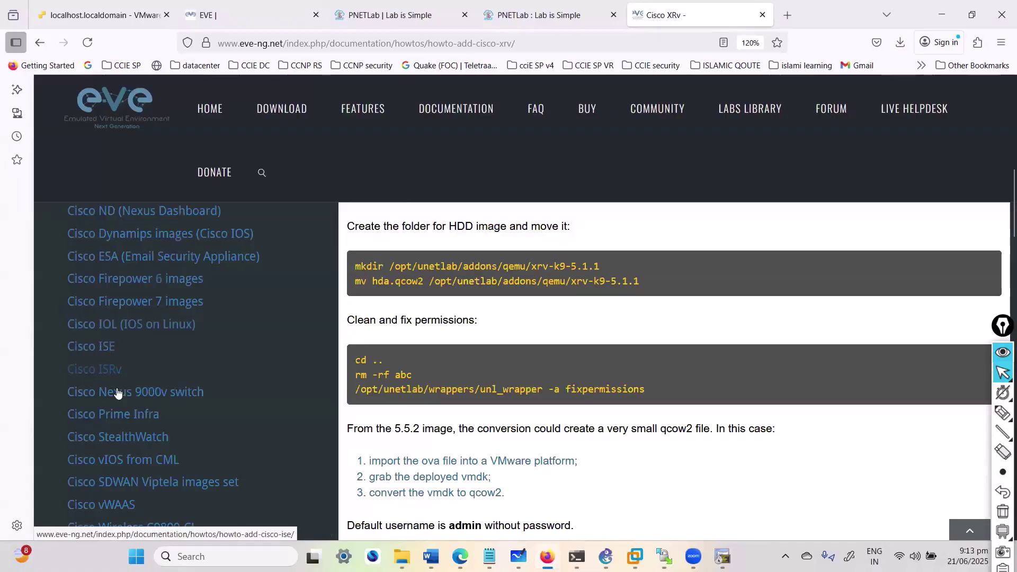
Step: Scroll the image how-to list from Plixer Scrutinizer down to VMware NSX, then open the find bar
scroll(117, 400, down, 5)
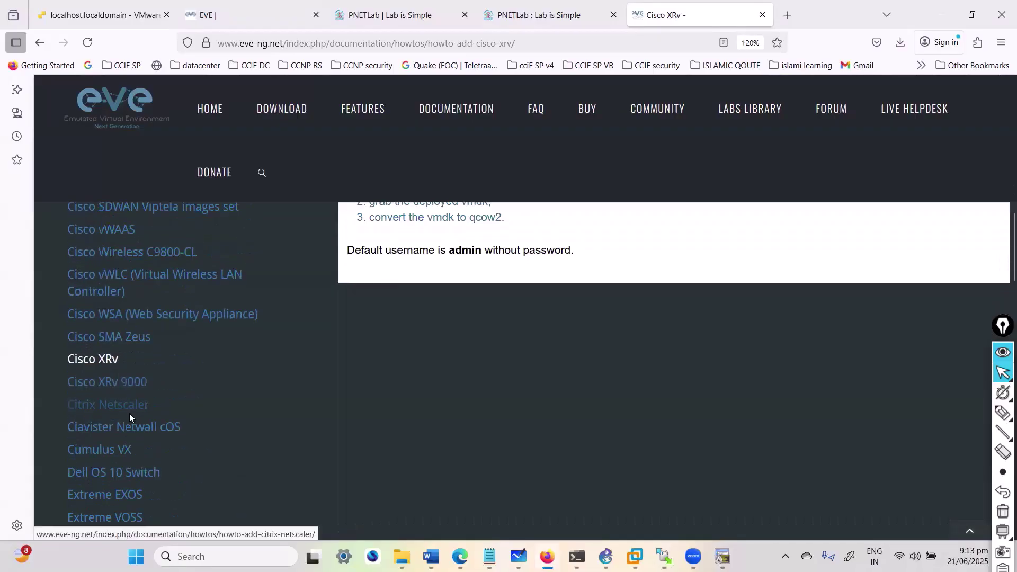
scroll(133, 431, down, 5)
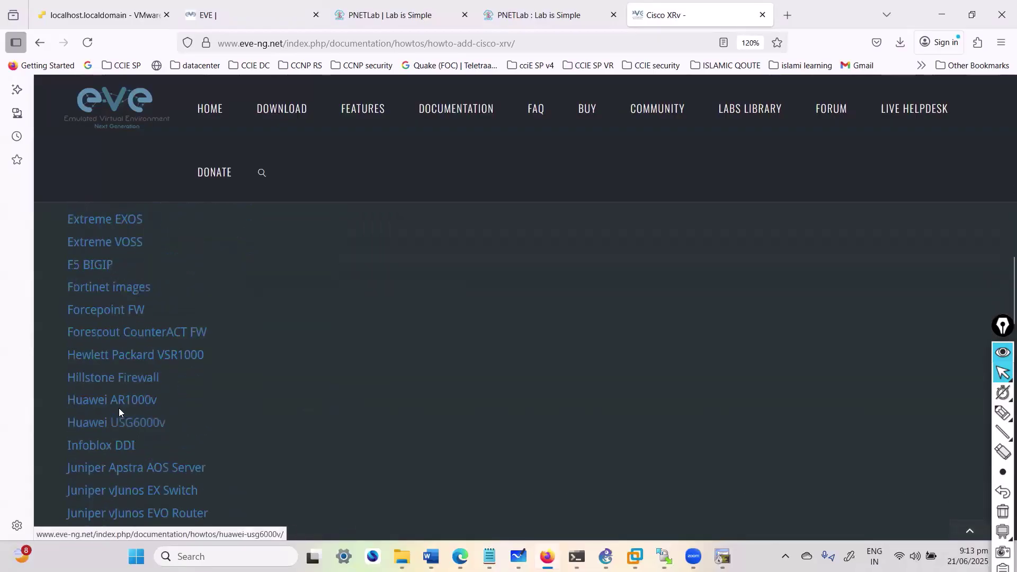
scroll(117, 405, down, 5)
scroll(114, 408, down, 8)
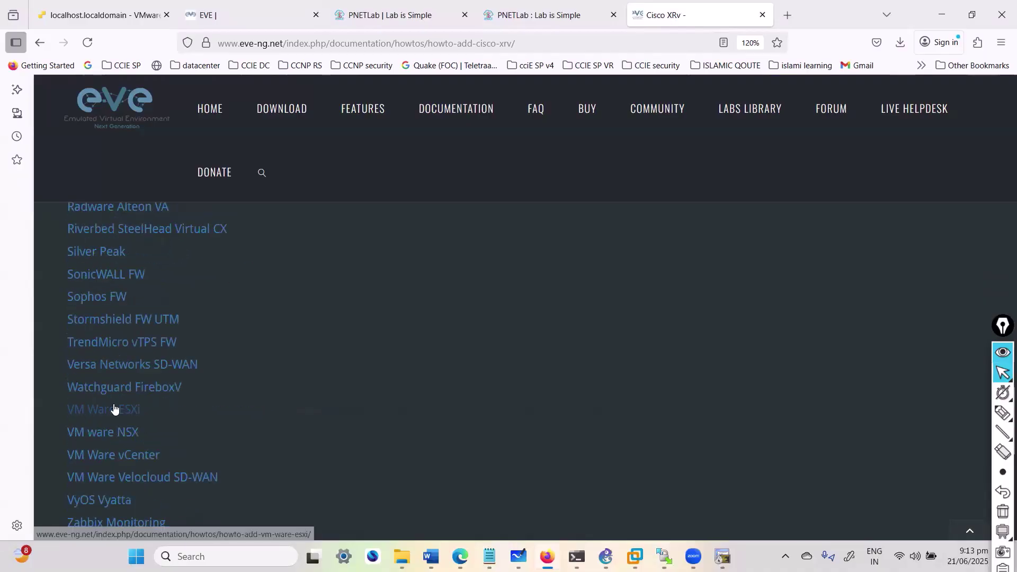
key(Home)
scroll(146, 345, down, 15)
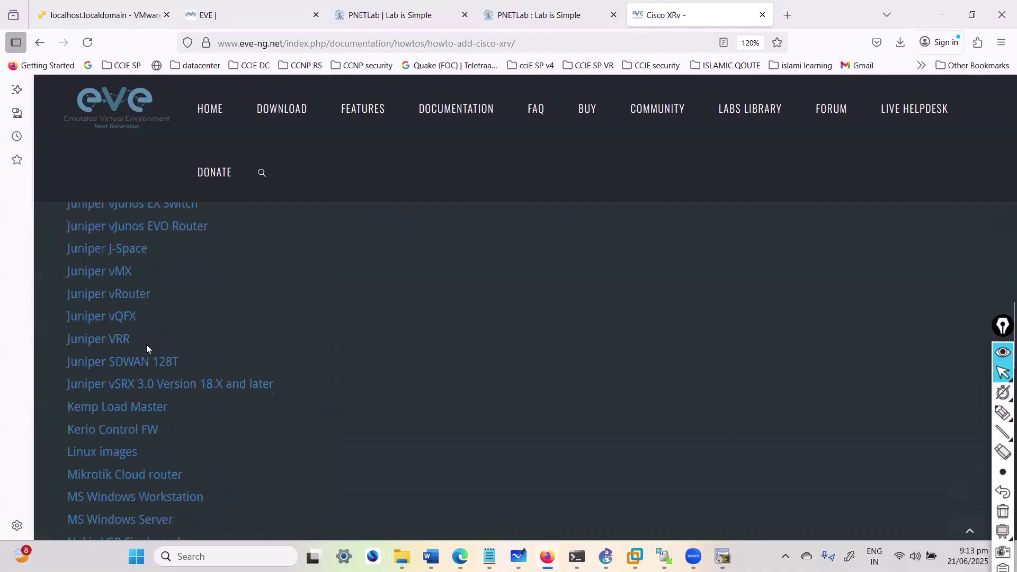
key(ctrl+f)
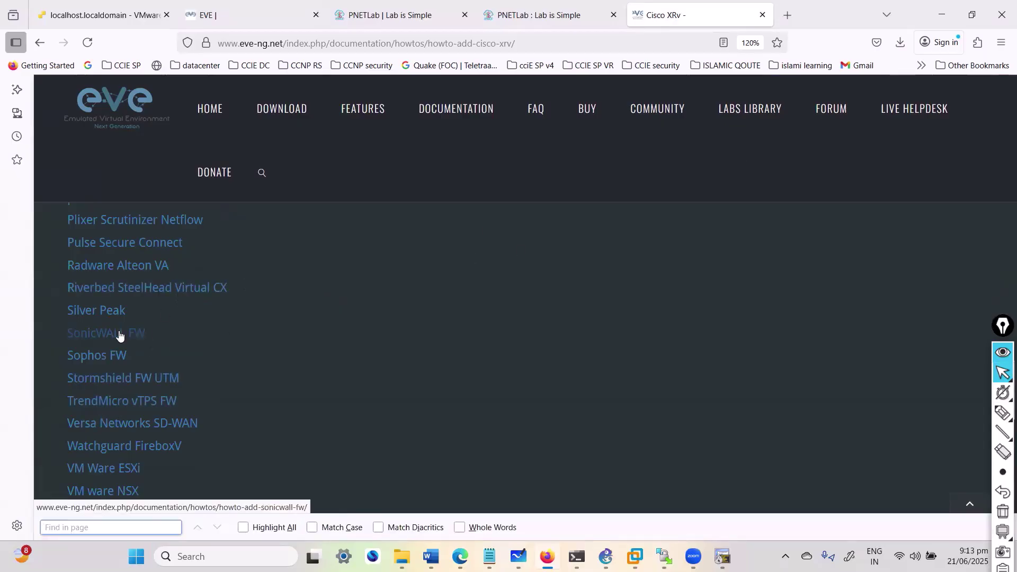
scroll(119, 335, up, 5)
Step: Open the Palo Alto guide; highlight paloalto-8.0.1-style folder names, the qcow2 extension, and virtioa.qcow2
click(113, 405)
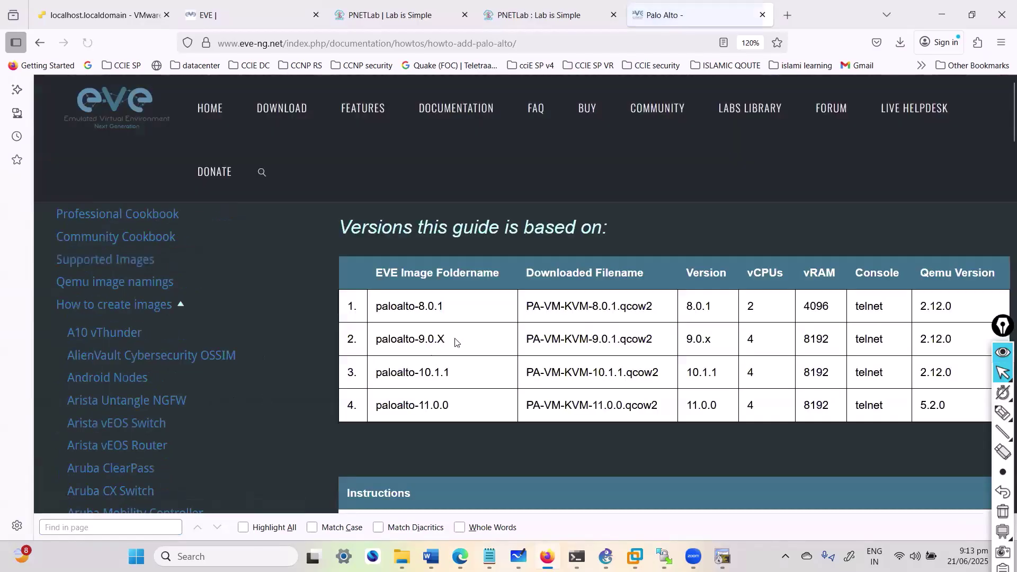
drag(381, 306, 444, 308)
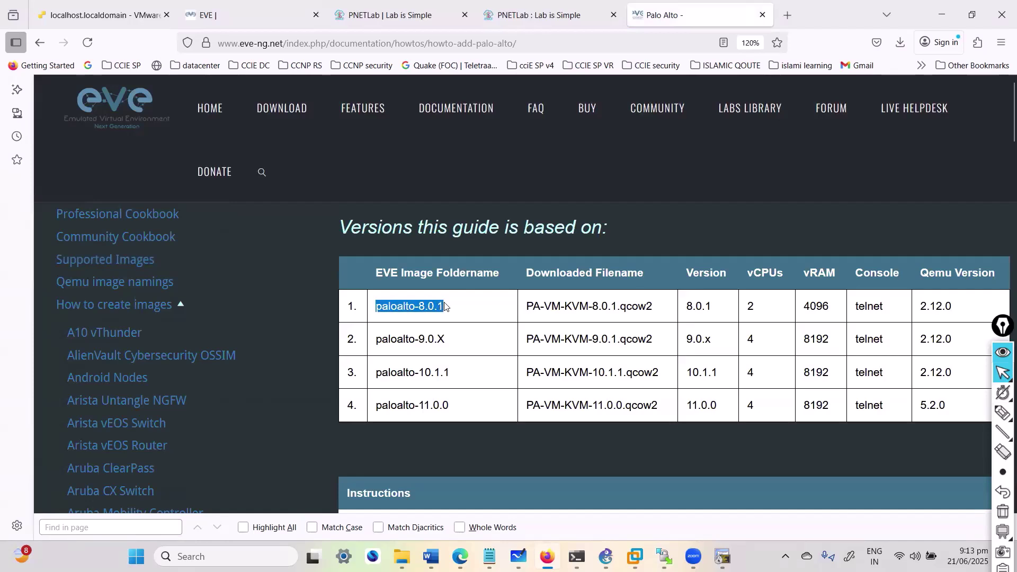
drag(376, 342, 435, 340)
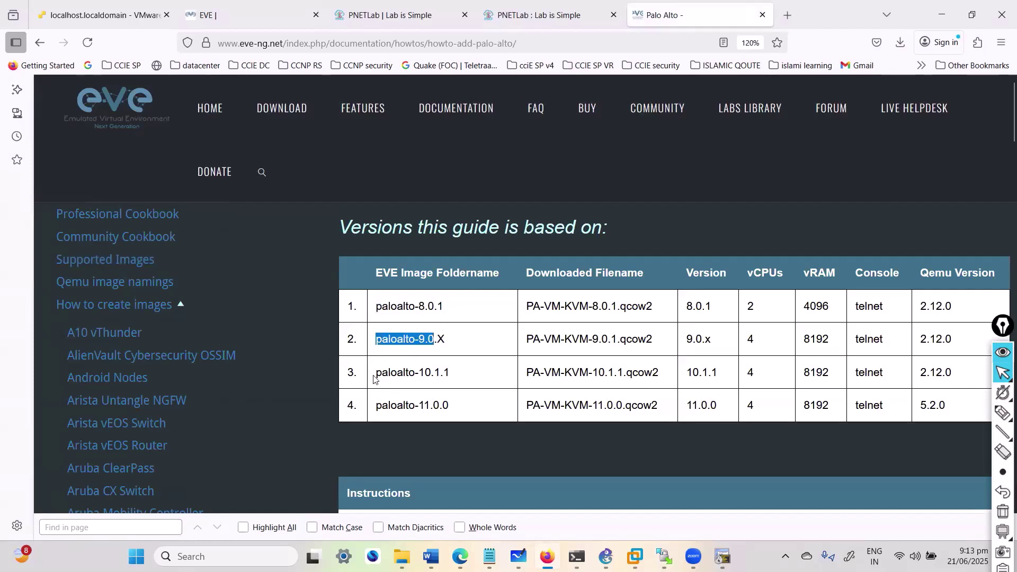
drag(374, 378, 449, 375)
drag(620, 308, 657, 315)
scroll(622, 386, down, 5)
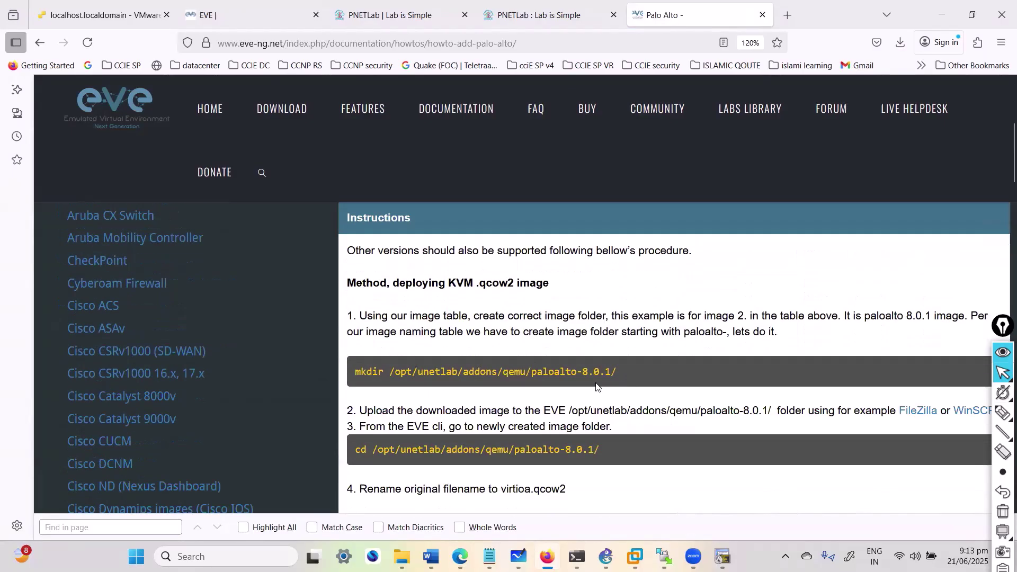
scroll(587, 382, down, 5)
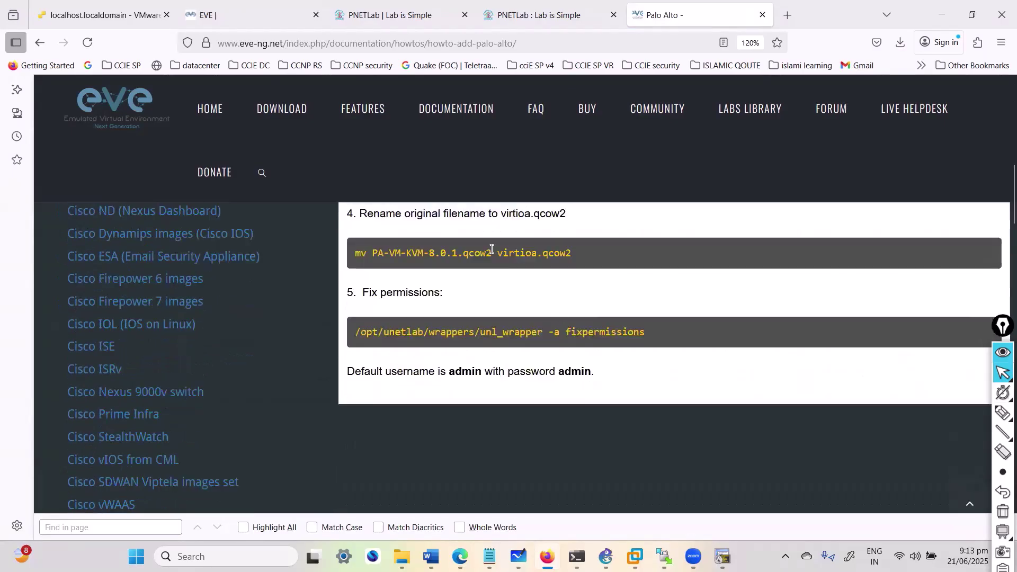
drag(500, 252, 586, 255)
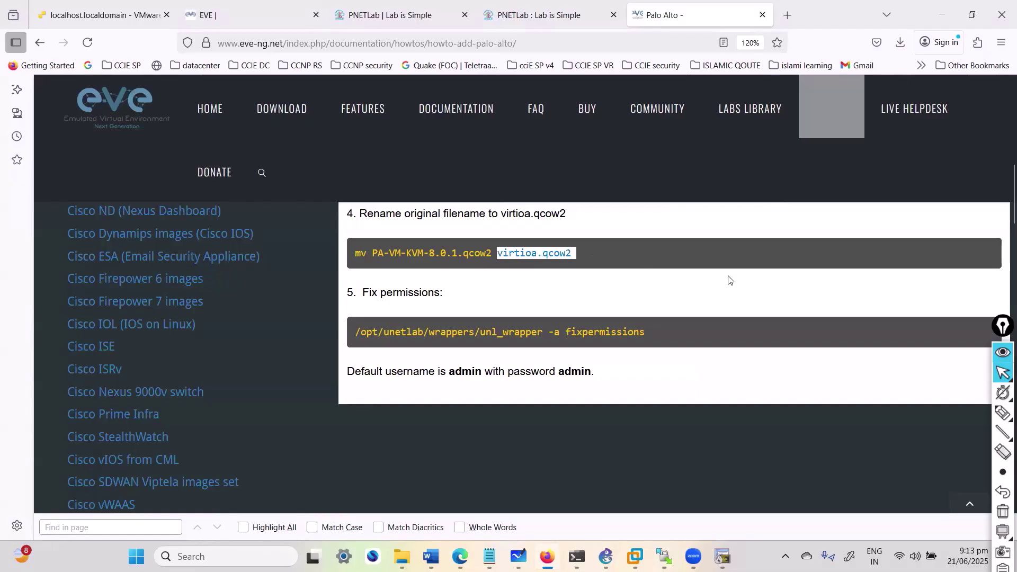
Step: Review the PA-VM9.0.1-1 recovery console and the paloalto firewall lab 1 topology in GNS3
key(Return)
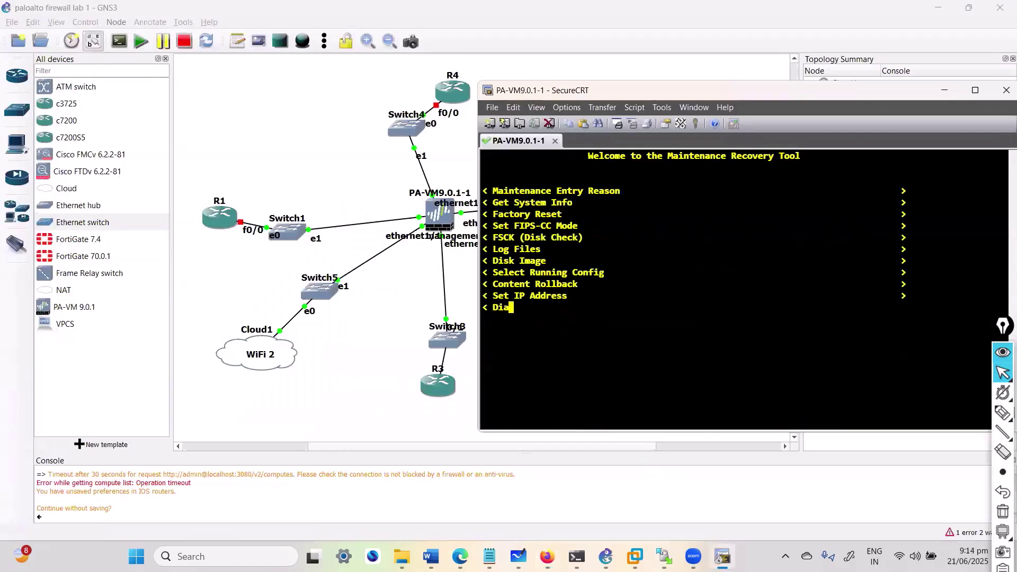
key(Return)
click(340, 125)
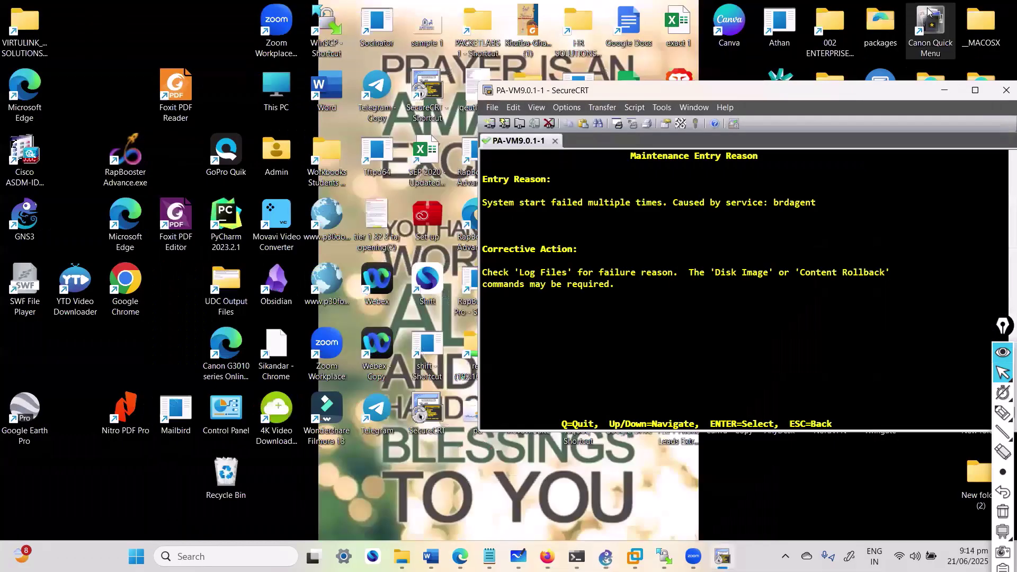
click(606, 556)
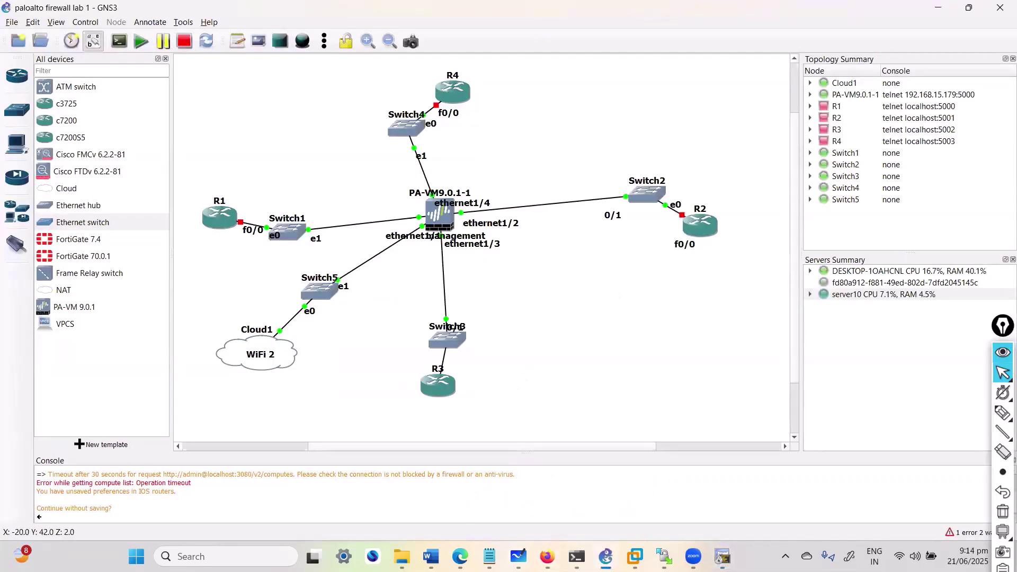
click(519, 556)
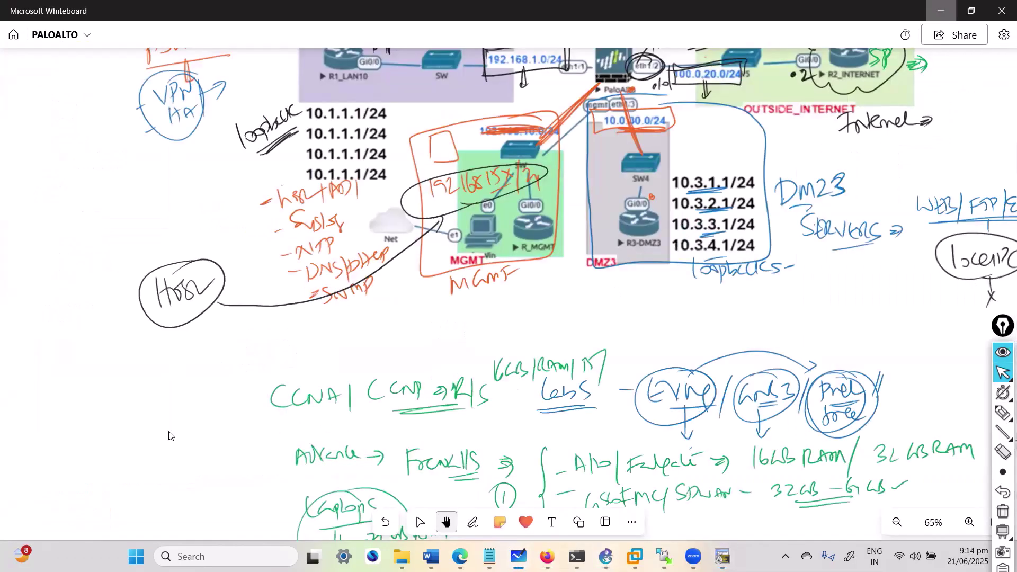
Step: Pan the whiteboard to an empty area of the canvas
key(alt+Tab)
key(alt+Tab)
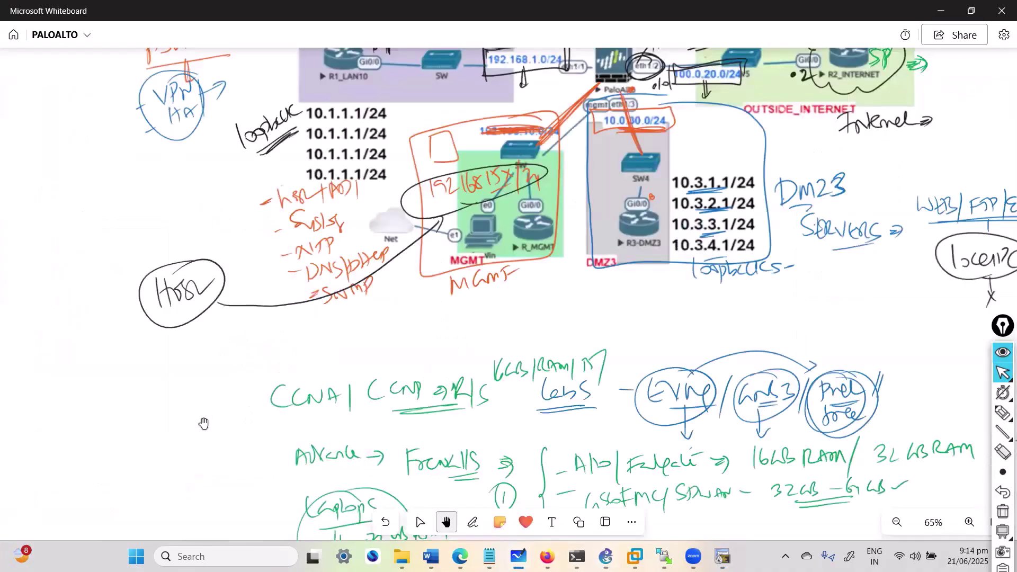
key(alt+Tab)
key(alt+Tab)
drag(472, 278, 731, 143)
drag(650, 277, 712, 250)
Step: Handwrite list items 1 and 2 with the first two emulator names, underlining the second
key(w)
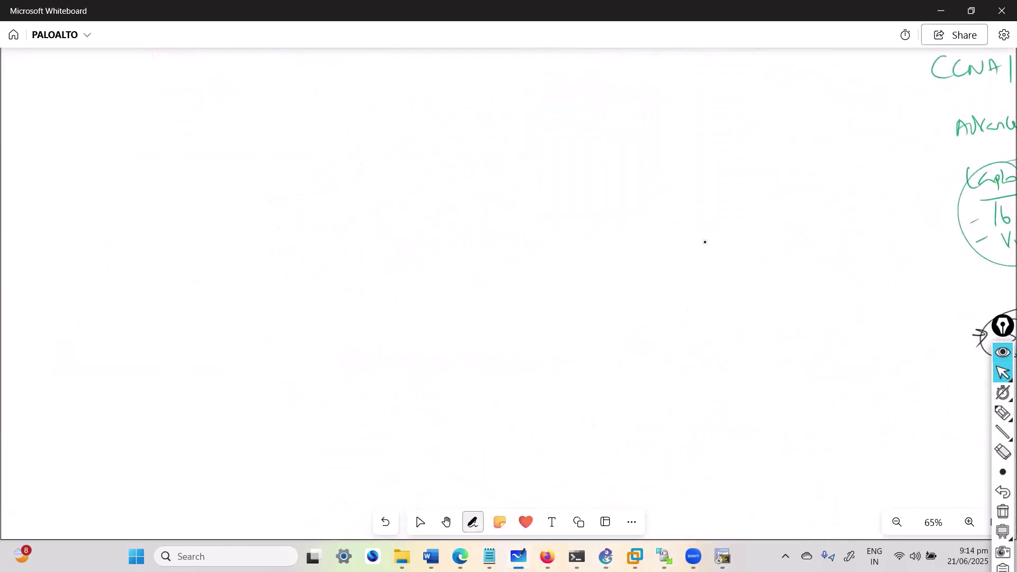
drag(555, 274, 557, 276)
mouse_move(590, 273)
mouse_down()
mouse_move(584, 296)
mouse_move(608, 280)
mouse_move(615, 292)
mouse_move(647, 286)
mouse_up()
drag(635, 286, 637, 309)
drag(564, 331, 570, 351)
mouse_move(554, 333)
mouse_down()
mouse_move(551, 354)
mouse_move(583, 333)
mouse_up()
mouse_move(589, 324)
mouse_down()
mouse_move(605, 345)
mouse_move(622, 324)
mouse_move(640, 347)
mouse_move(663, 343)
mouse_up()
drag(579, 356, 643, 350)
drag(660, 335, 683, 331)
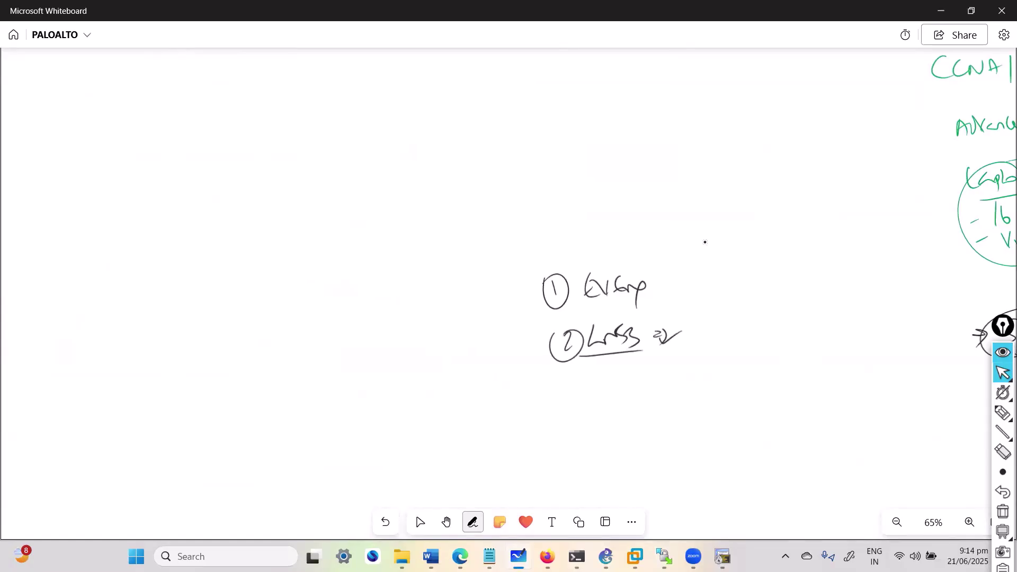
drag(595, 361, 647, 351)
Step: Add item 3 with the third emulator's name and a curved arrow from item 1
mouse_move(568, 379)
mouse_down()
mouse_move(580, 387)
mouse_move(569, 400)
mouse_up()
drag(563, 374, 551, 380)
mouse_move(665, 282)
mouse_down()
mouse_move(650, 286)
mouse_move(668, 289)
mouse_up()
drag(610, 375, 611, 399)
drag(655, 285, 708, 360)
drag(609, 377, 610, 390)
drag(623, 394, 672, 381)
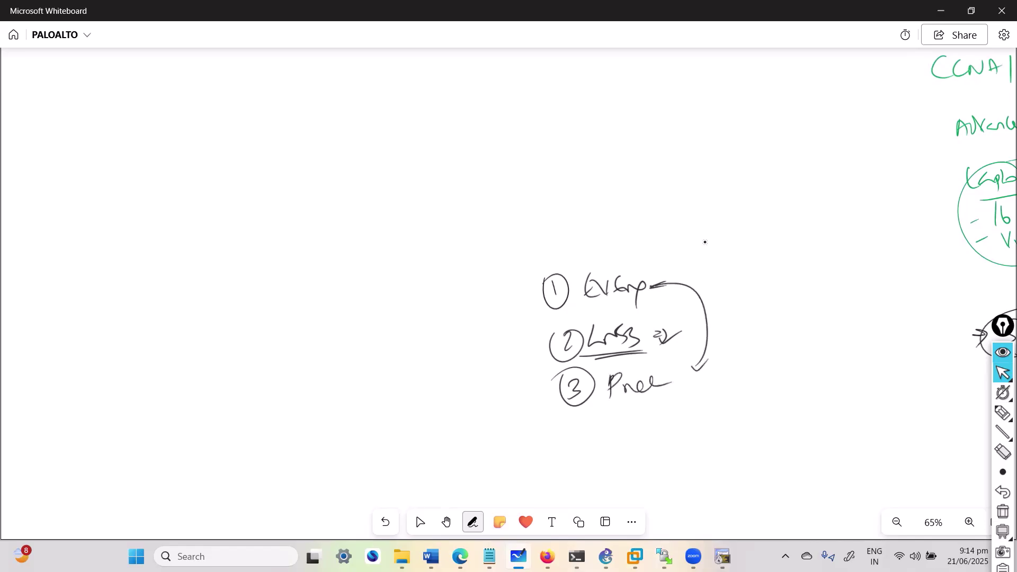
drag(625, 405, 671, 390)
drag(681, 386, 696, 372)
Step: Link item 1 to a licence note and mark the second and third emulators as free
key(space)
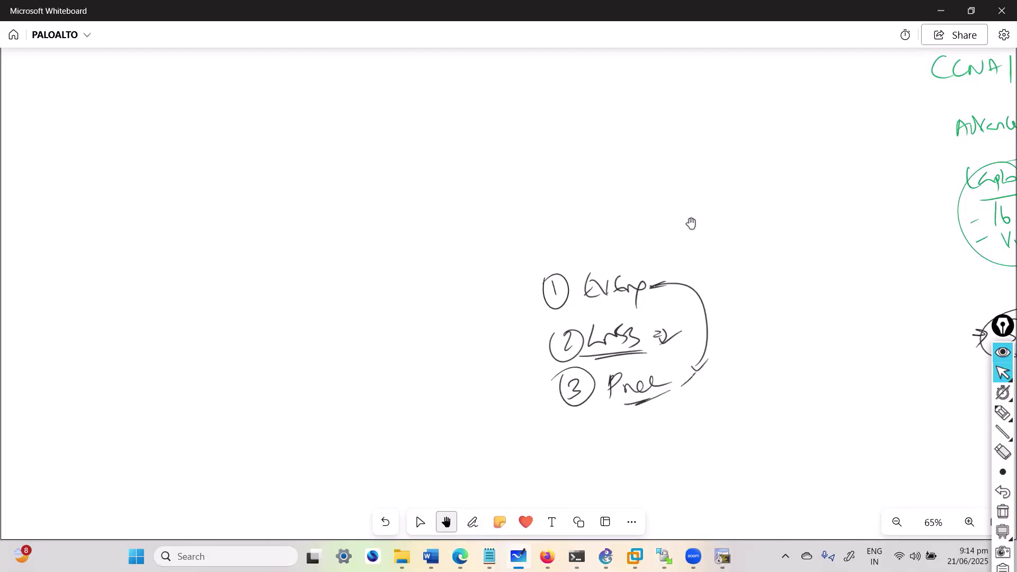
drag(651, 286, 815, 257)
drag(748, 292, 793, 282)
drag(816, 251, 810, 288)
drag(827, 250, 890, 249)
drag(684, 370, 752, 361)
mouse_move(763, 344)
mouse_down()
mouse_move(768, 368)
mouse_move(812, 352)
mouse_up()
drag(709, 336, 751, 310)
drag(752, 324, 799, 315)
key(space)
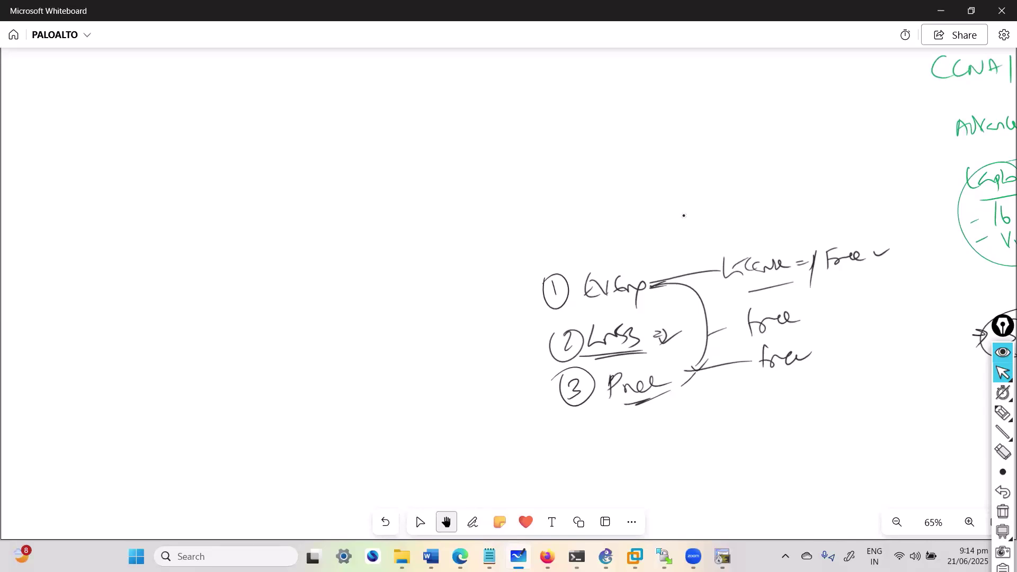
Step: Circle the first emulator's name and write a note above it with an arrow
mouse_move(609, 265)
mouse_down()
mouse_move(572, 304)
mouse_move(645, 280)
mouse_up()
mouse_move(592, 286)
mouse_down()
mouse_move(609, 230)
mouse_move(610, 242)
mouse_up()
mouse_move(627, 219)
mouse_down()
mouse_move(633, 236)
mouse_move(665, 225)
mouse_move(667, 209)
mouse_up()
drag(675, 210, 669, 224)
drag(680, 209, 682, 221)
drag(694, 192, 693, 233)
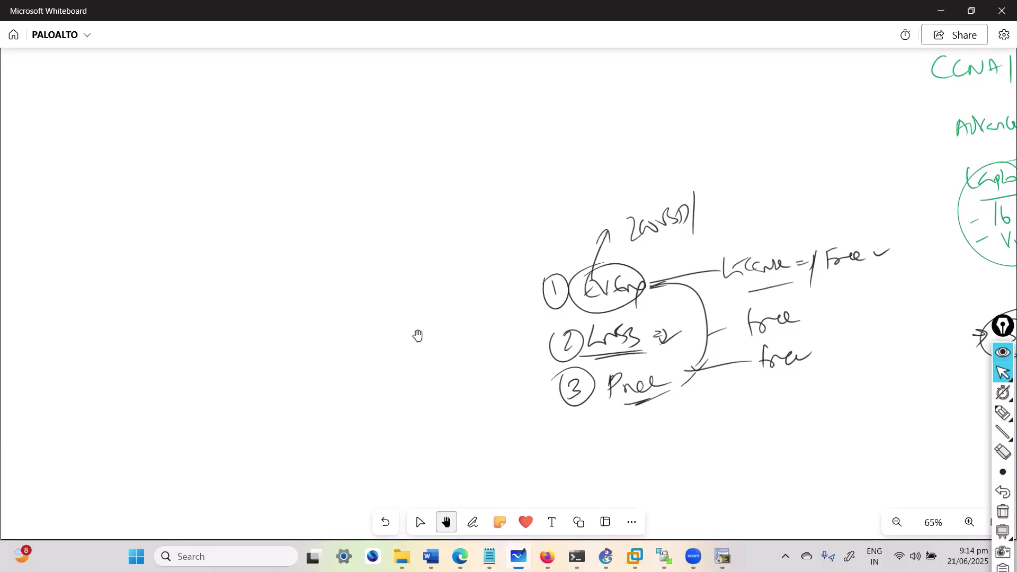
key(Escape)
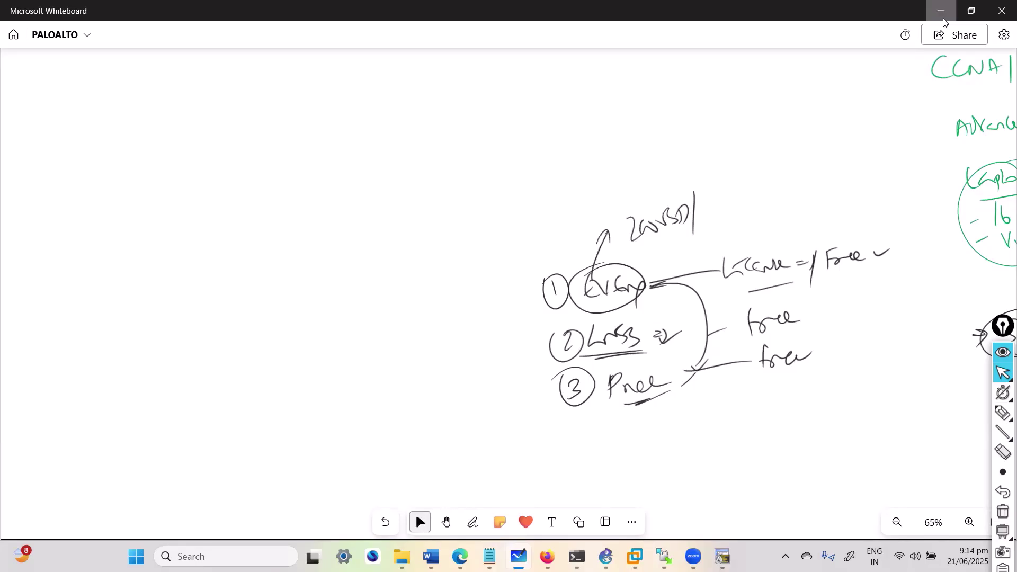
Step: Minimize Whiteboard and go to Firefox's EVE tab at 192.168.15.194
click(941, 10)
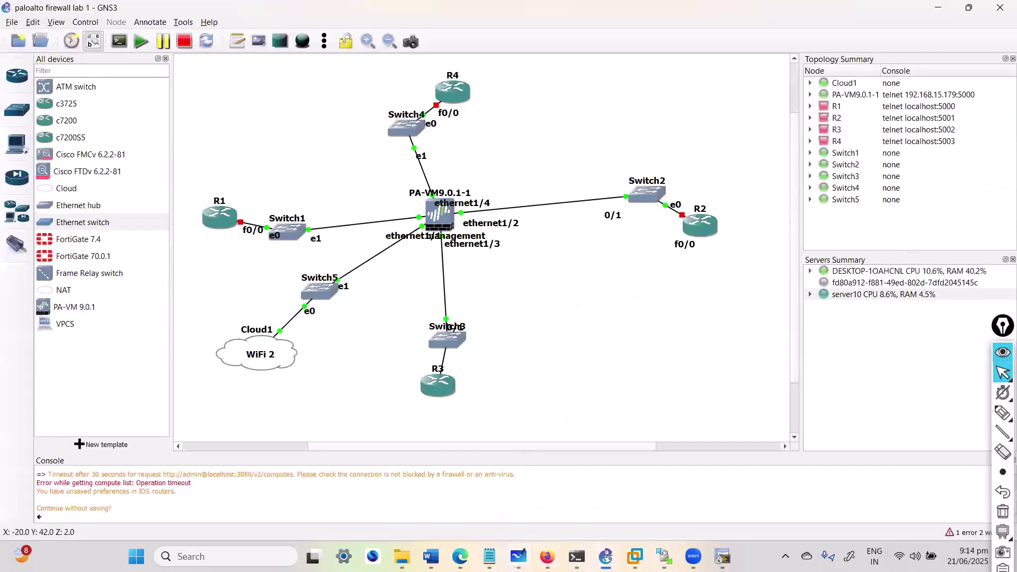
click(547, 556)
click(226, 17)
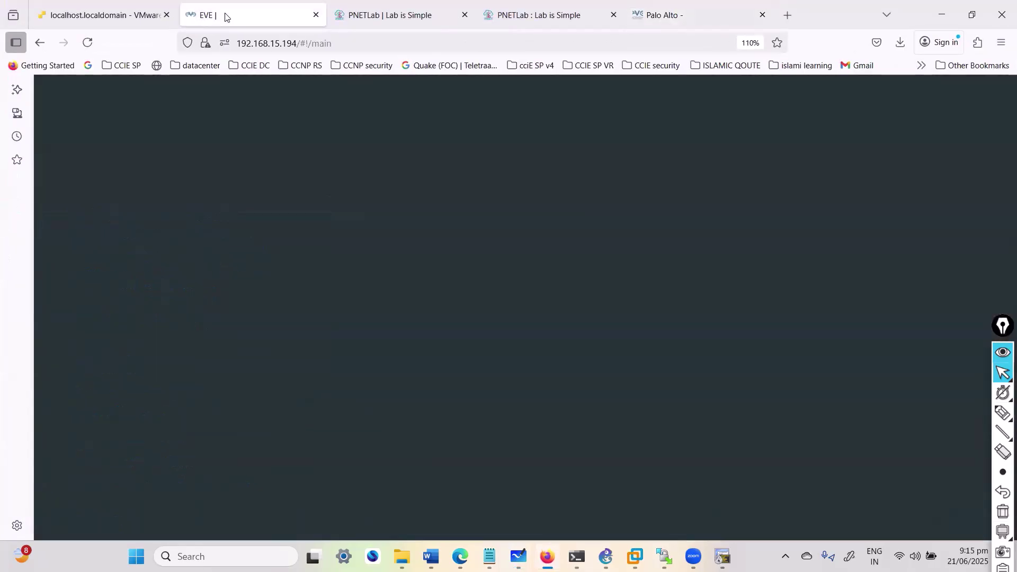